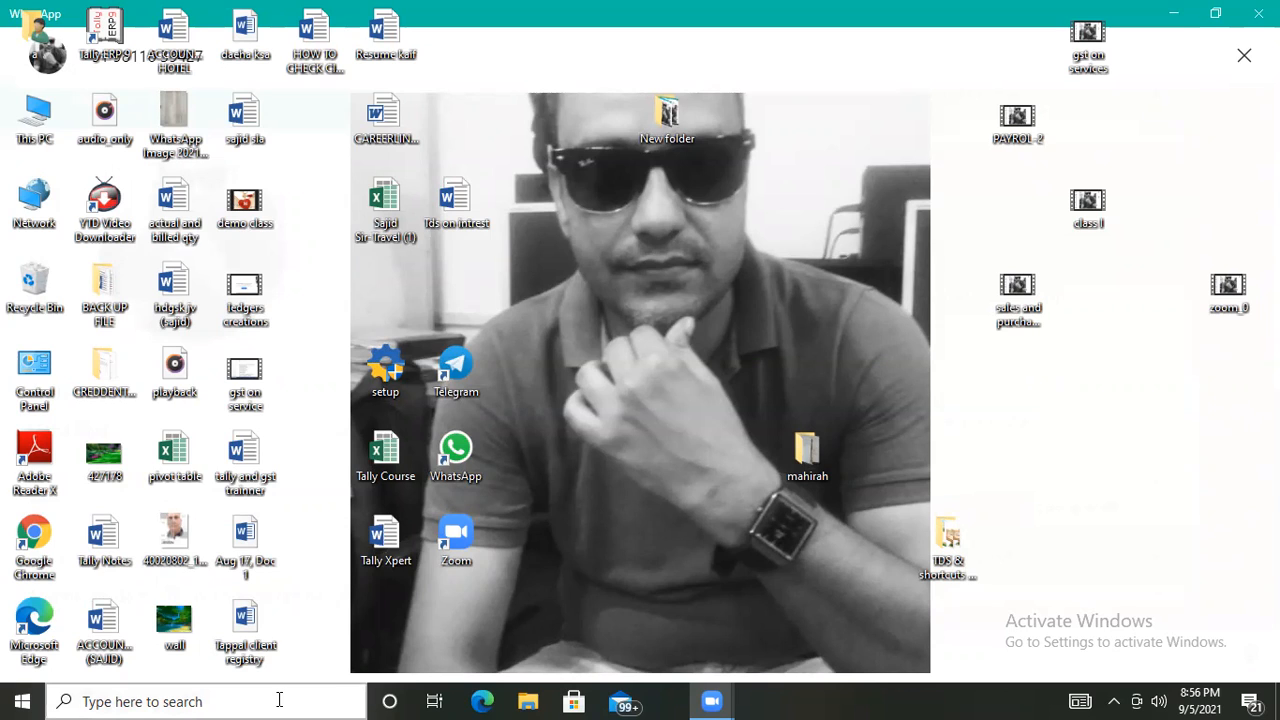
Launch TallyPrime by searching 'tally' in the Windows taskbar search.
{"action": "left_click", "coordinate": [279, 700]}
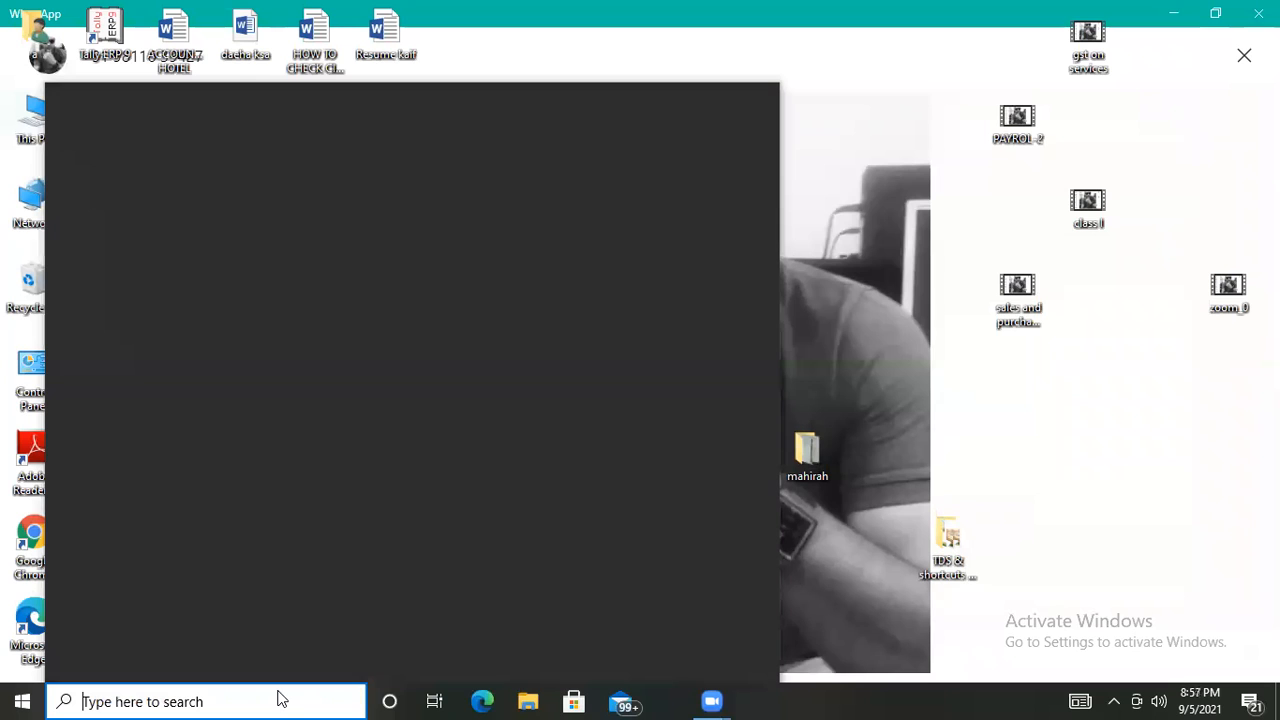
{"action": "type", "text": "tally"}
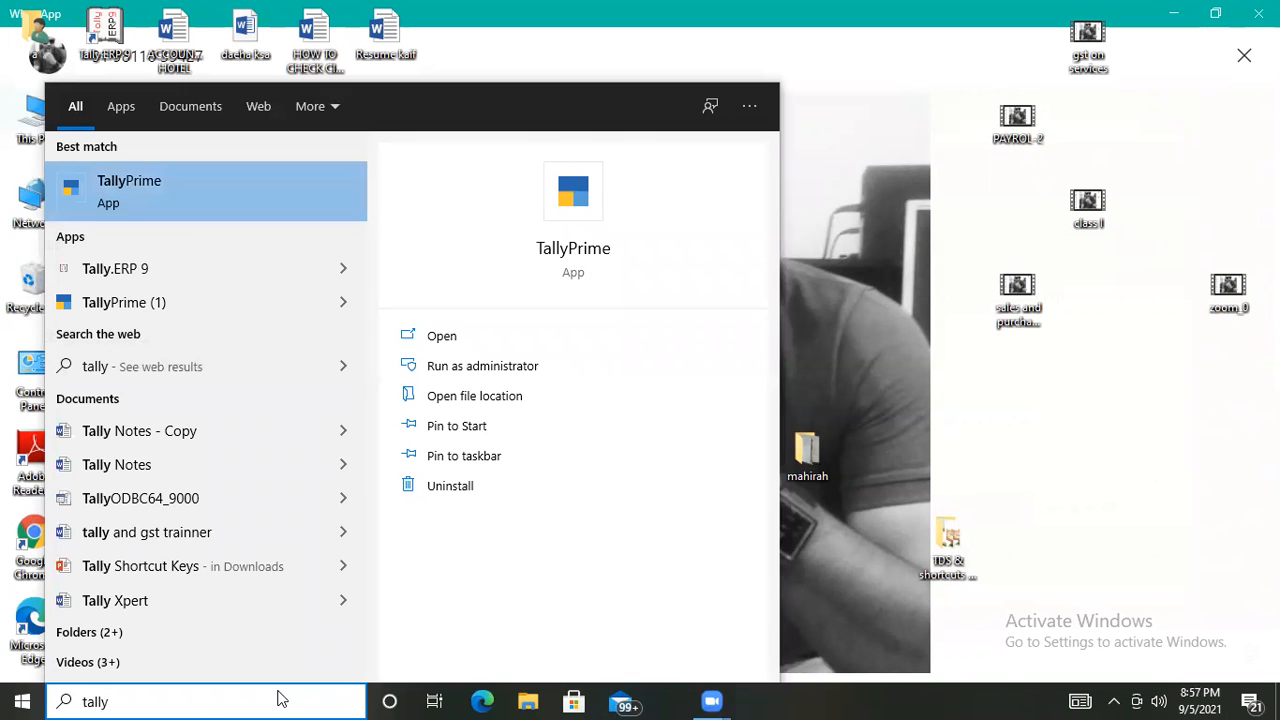
{"action": "key", "text": "Escape"}
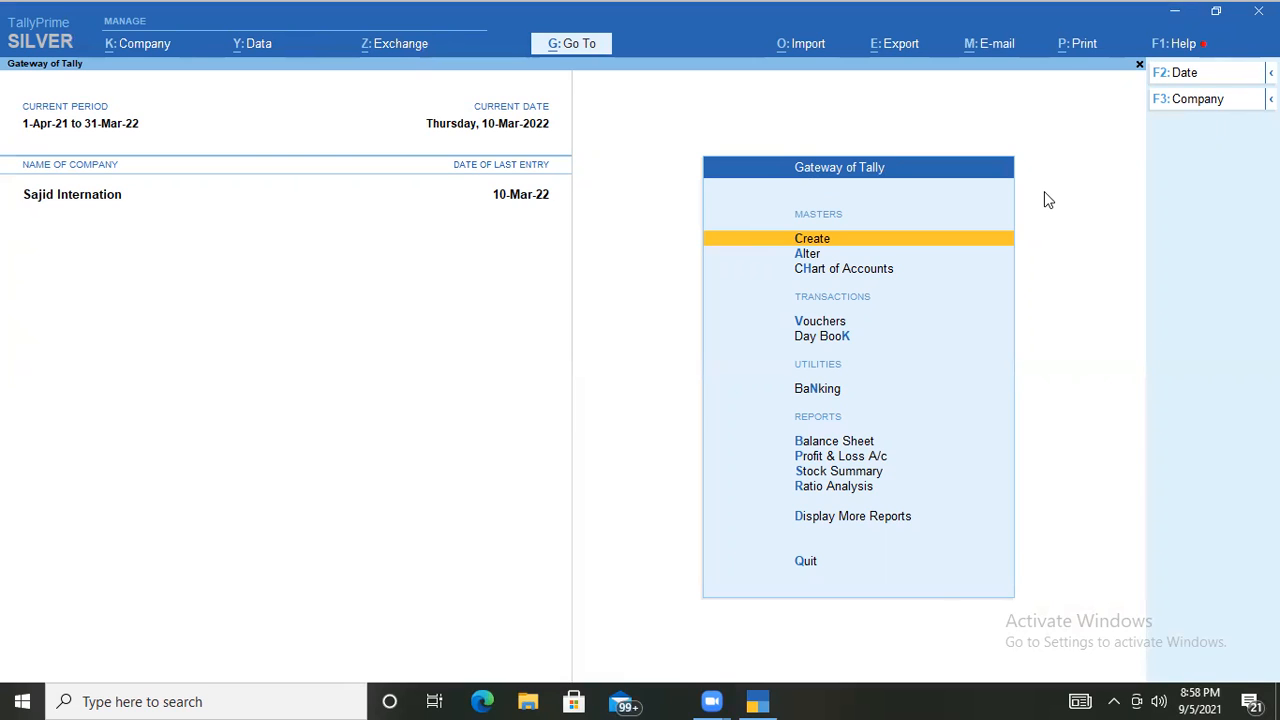
Browse the F3 Company options list and choose Create Company to get a blank form.
{"action": "left_click", "coordinate": [1183, 103]}
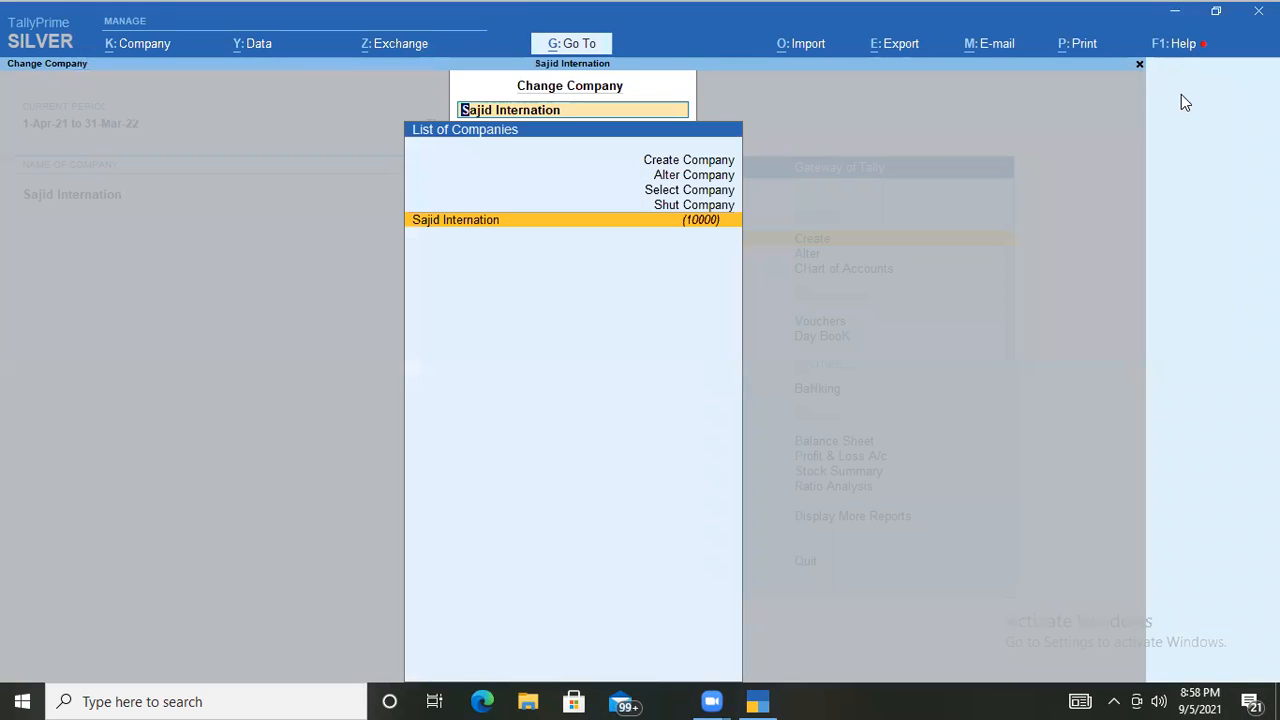
{"action": "key", "text": "Up"}
{"action": "key", "text": "Up"}
{"action": "key", "text": "Up"}
{"action": "key", "text": "Up"}
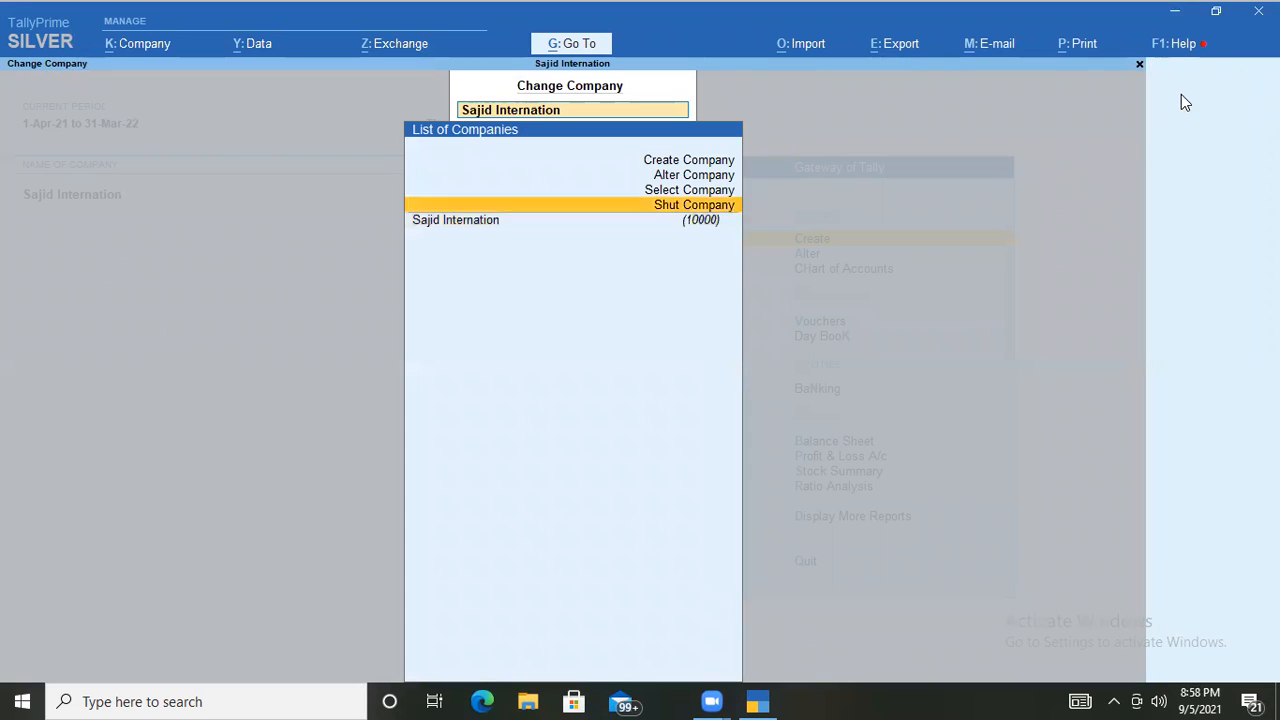
{"action": "key", "text": "Down"}
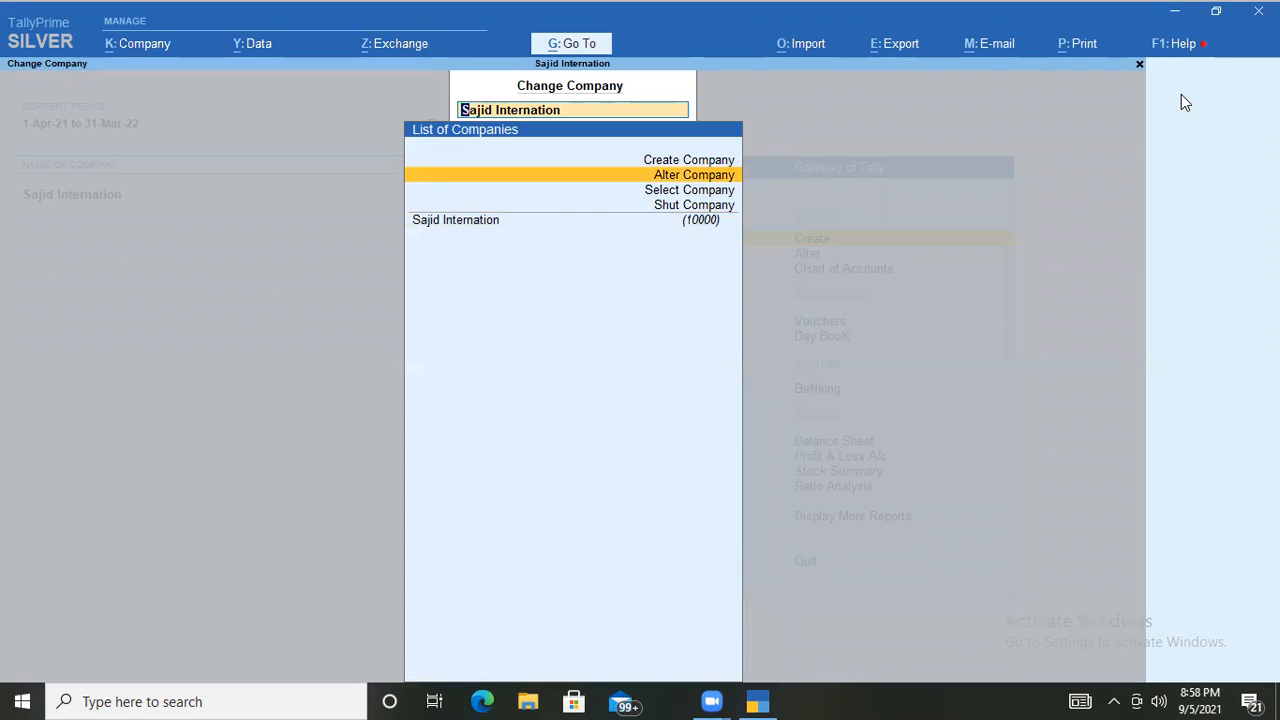
{"action": "key", "text": "Down"}
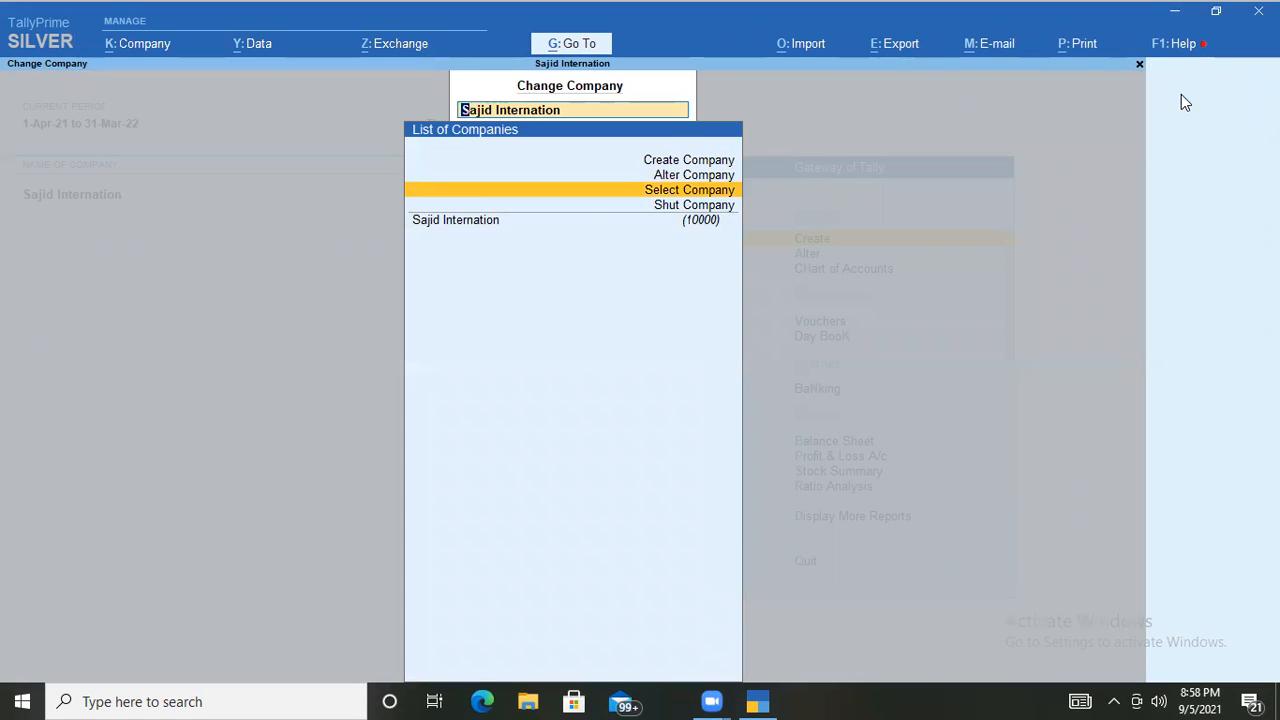
{"action": "key", "text": "Down"}
{"action": "key", "text": "Up"}
{"action": "key", "text": "Up"}
{"action": "key", "text": "Up"}
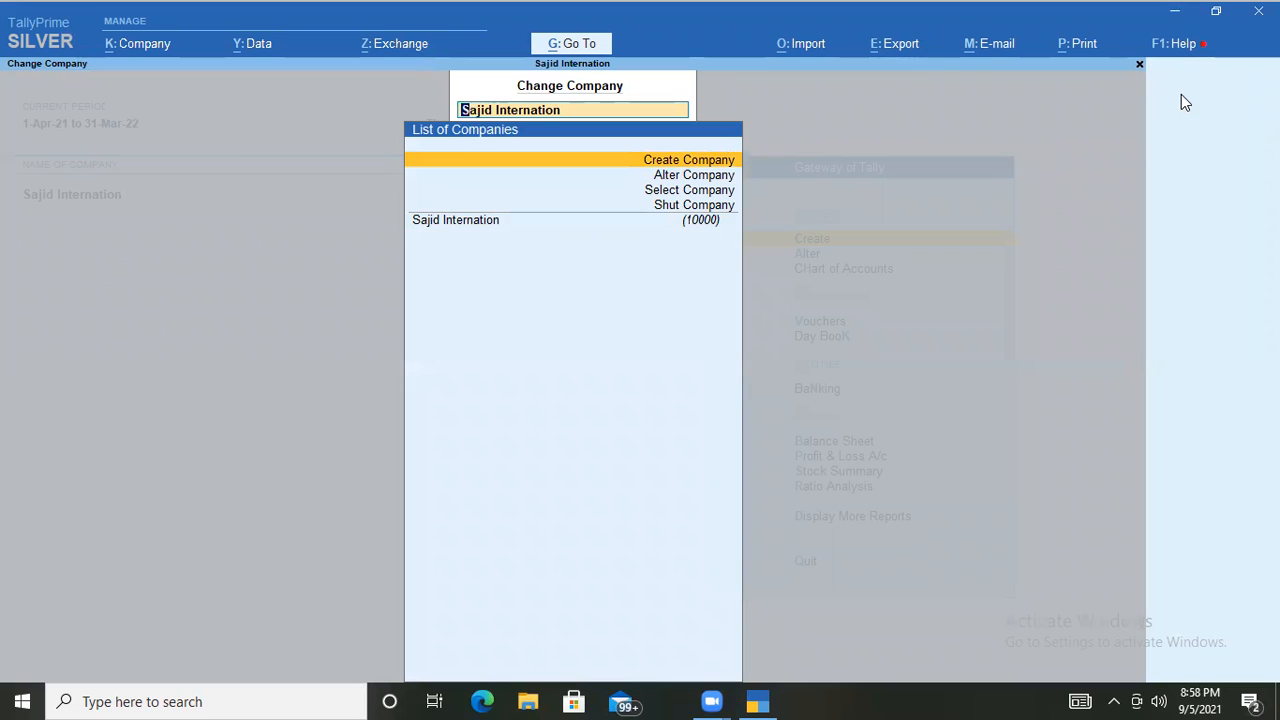
{"action": "key", "text": "Down"}
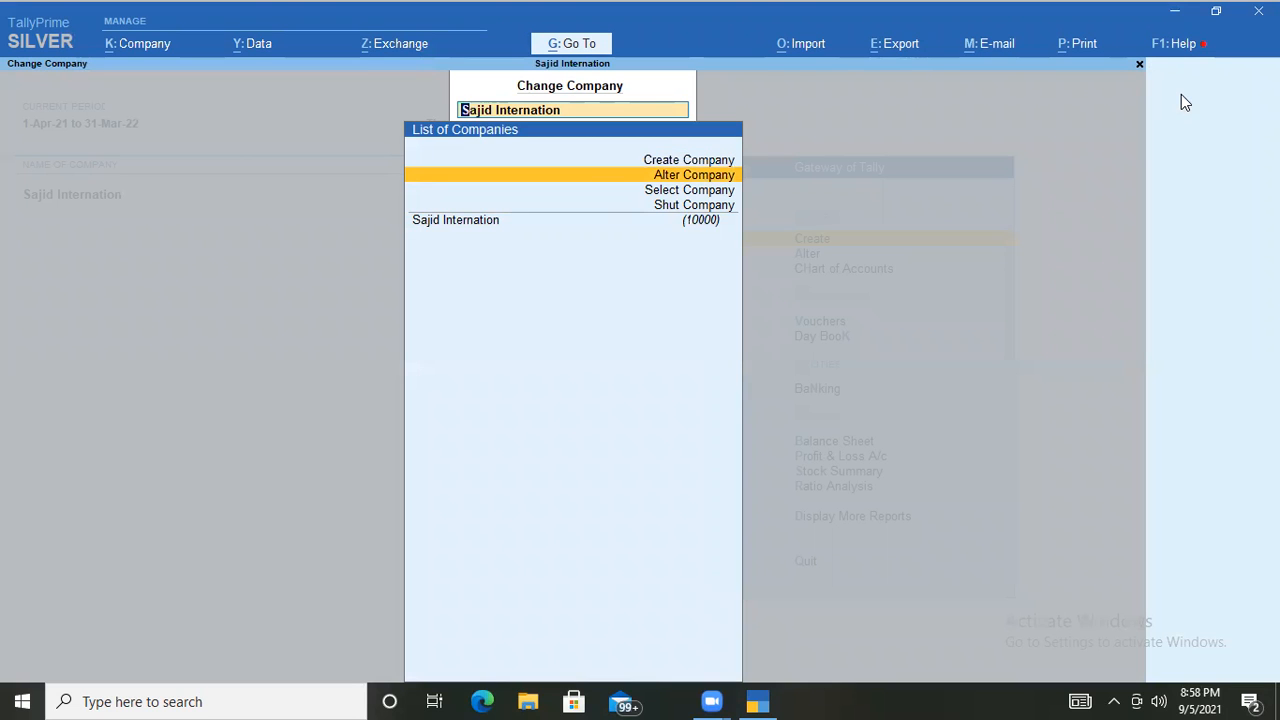
{"action": "key", "text": "Down"}
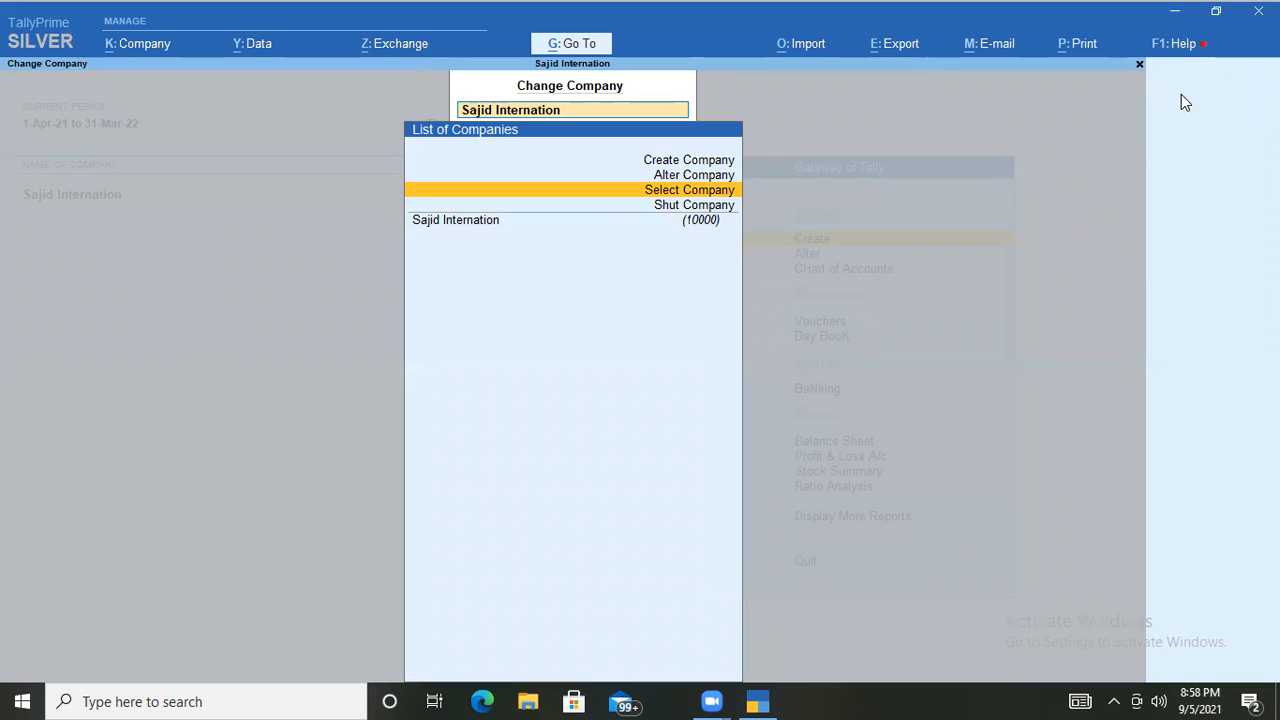
{"action": "key", "text": "Down"}
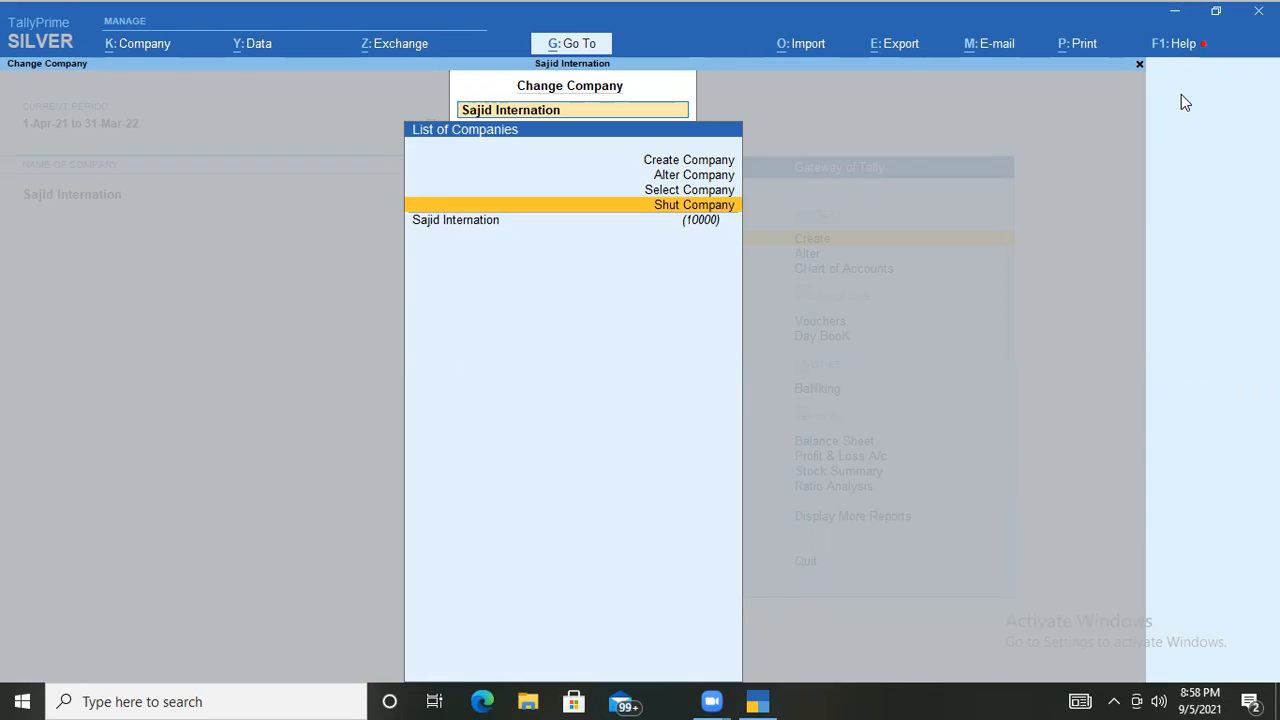
{"action": "key", "text": "Up"}
{"action": "key", "text": "Up"}
{"action": "key", "text": "Up"}
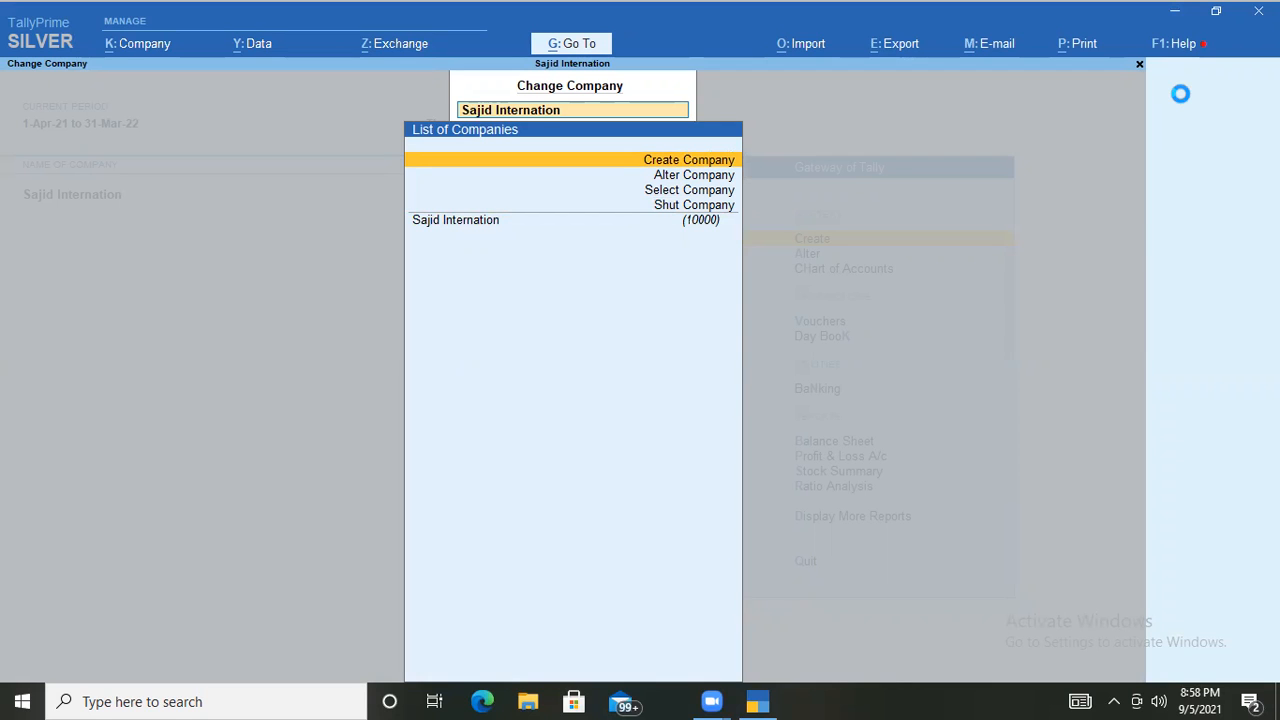
{"action": "key", "text": "Return"}
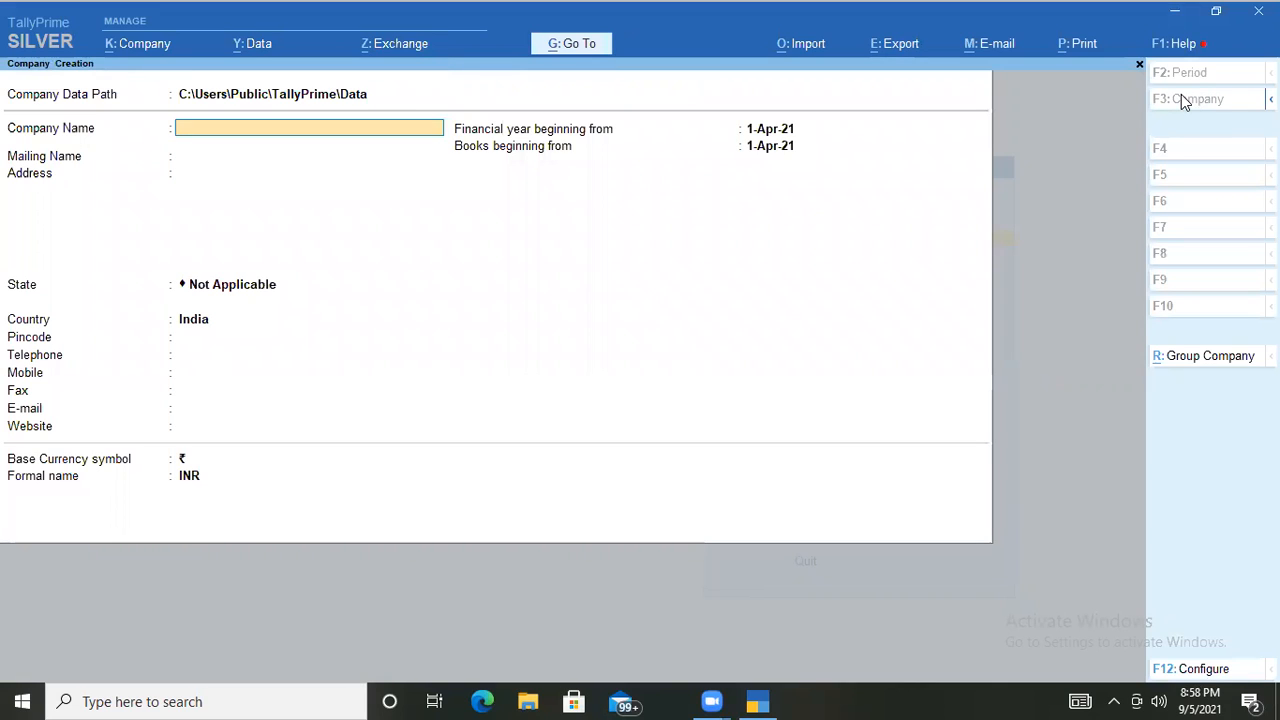
Enter 'R.K.International company' as the company name and keep it as the mailing name.
{"action": "type", "text": "R.K.Internat"}
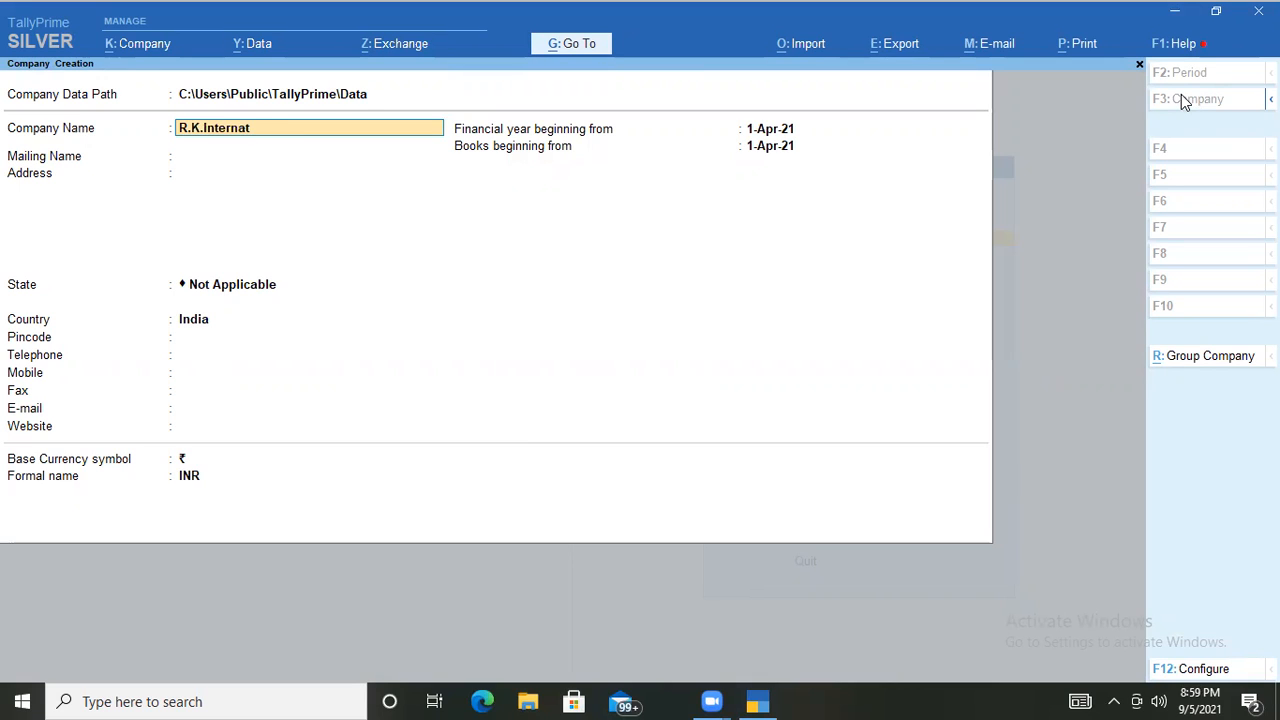
{"action": "type", "text": "ional company"}
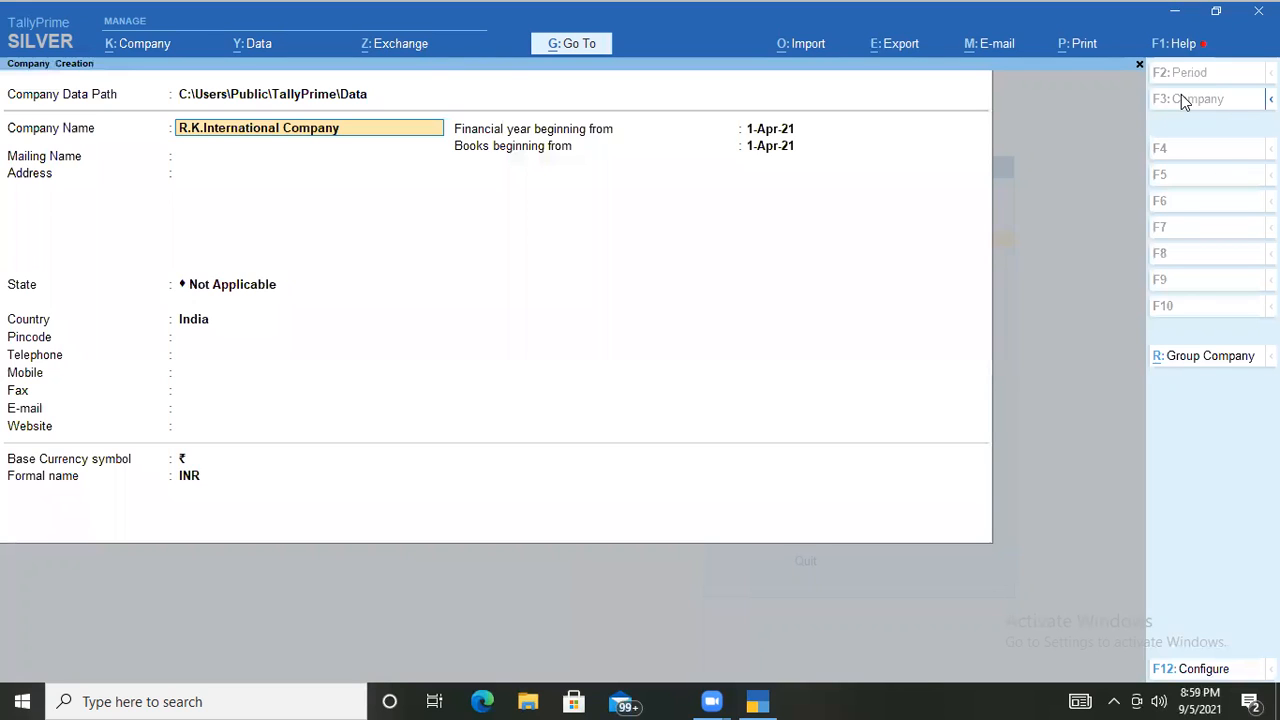
{"action": "key", "text": "Return"}
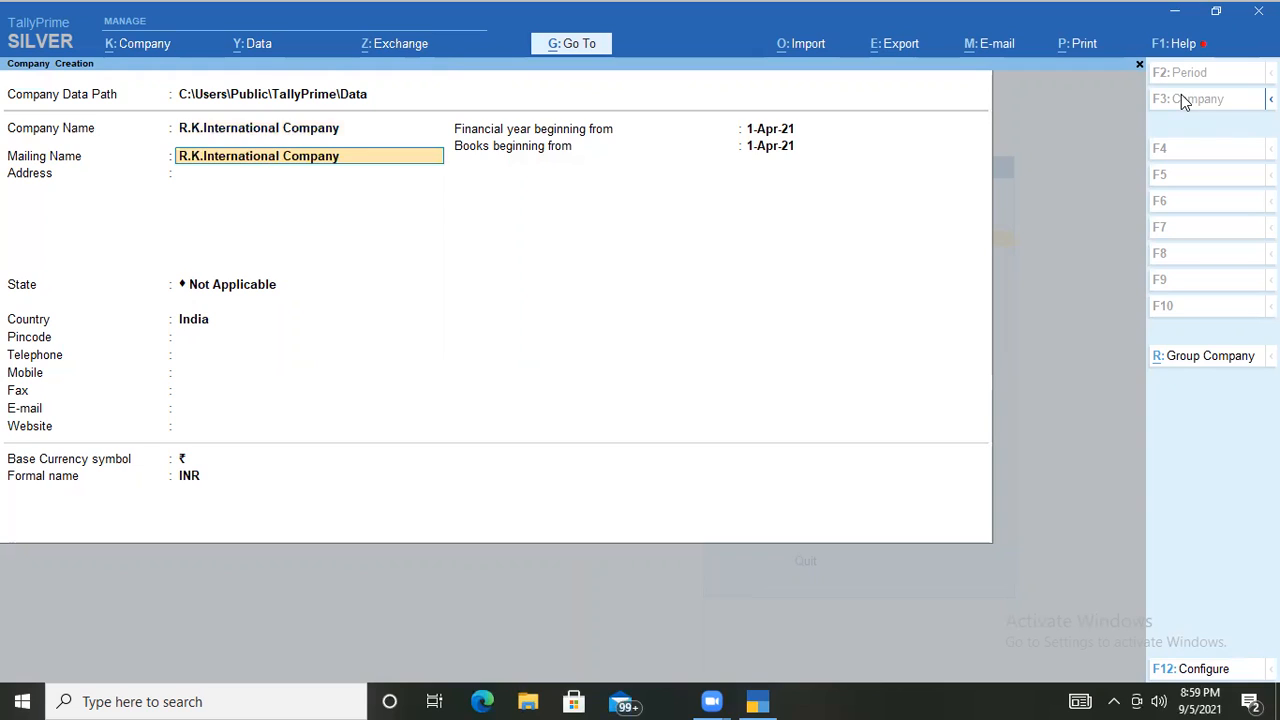
{"action": "key", "text": "Return"}
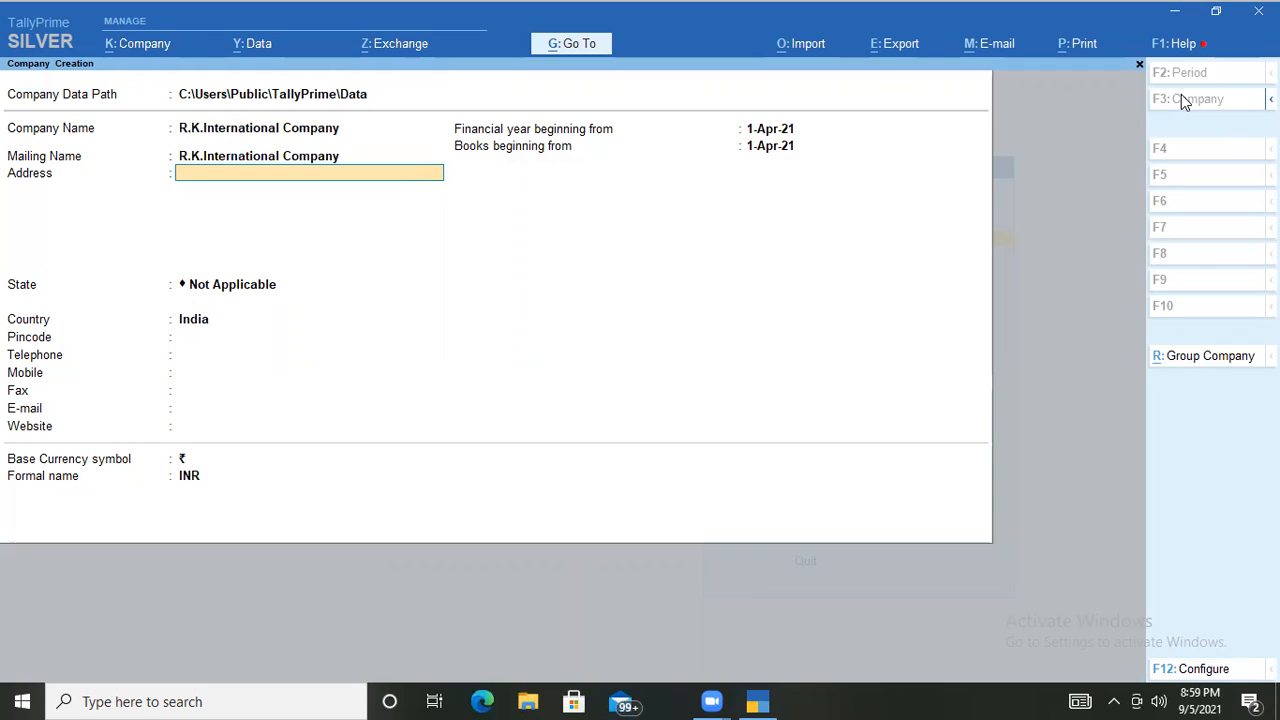
Fill in the company's two-line address, ending at the State field.
{"action": "type", "text": "Laxmi Nagar Near metro Station"}
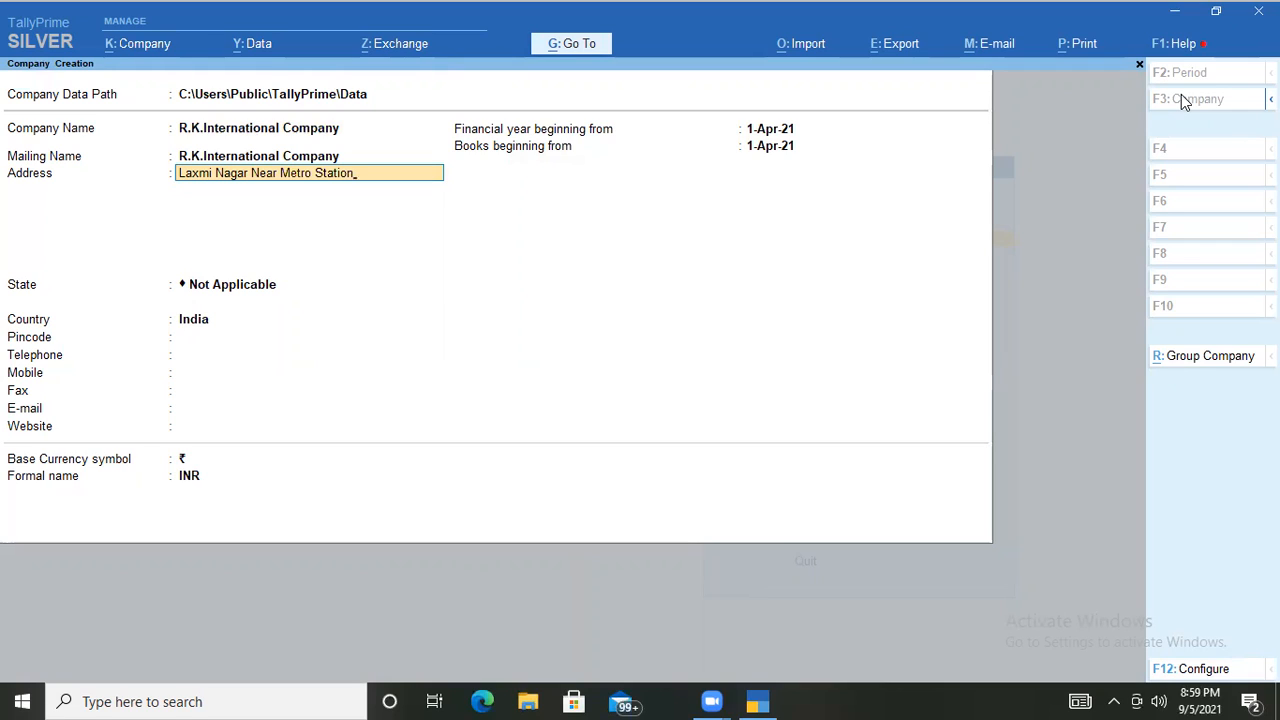
{"action": "key", "text": "Return"}
{"action": "type", "text": "New"}
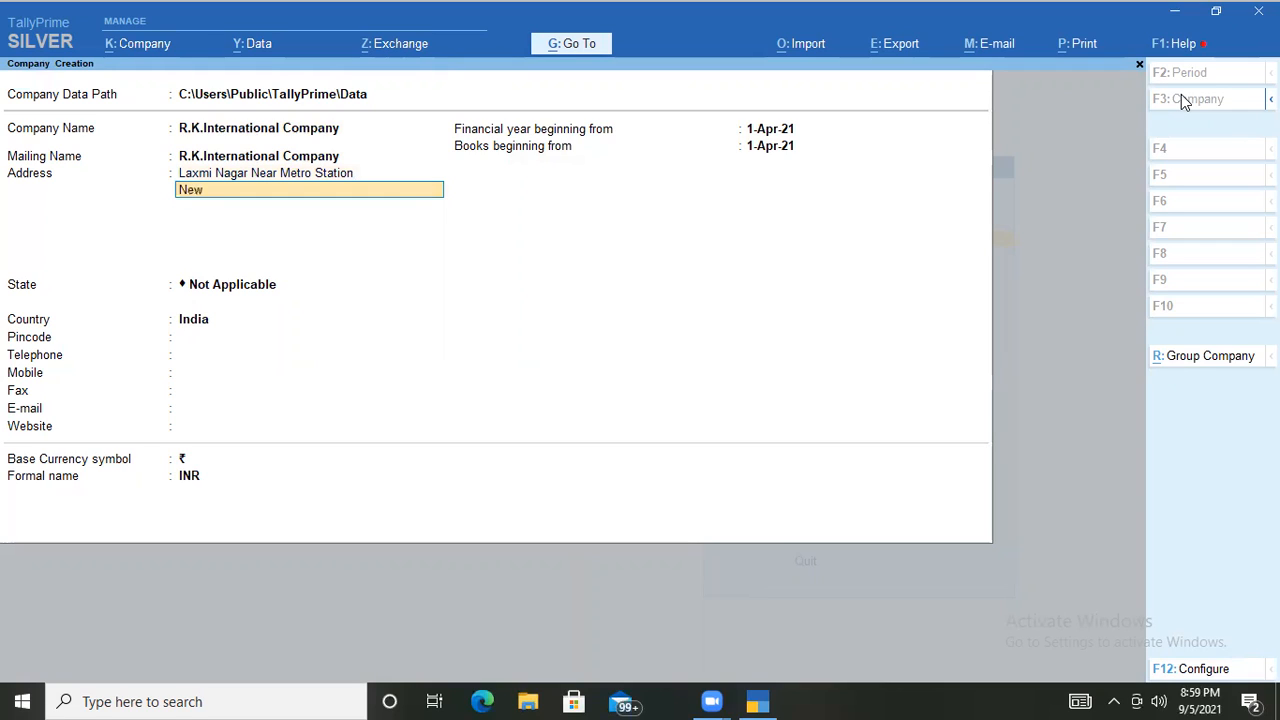
{"action": "type", "text": " Delhi"}
{"action": "key", "text": "Return"}
{"action": "key", "text": "Return"}
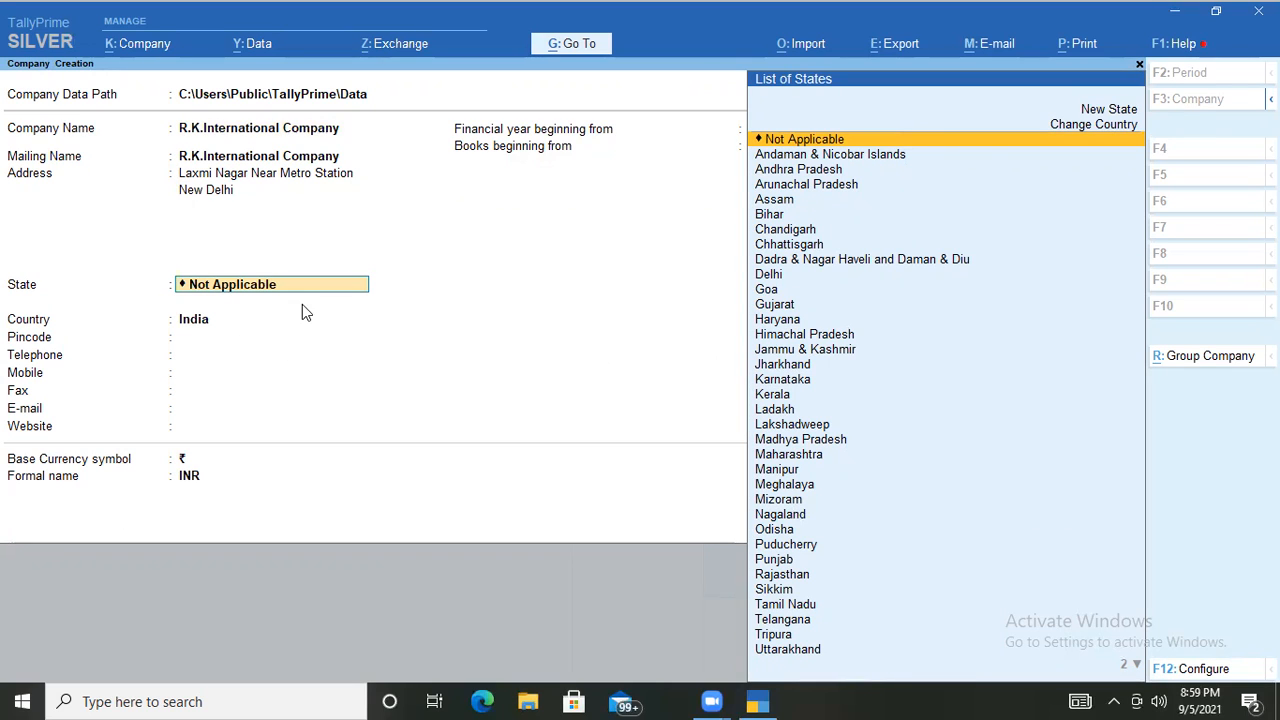
Set the state to Delhi and enter the company's pincode.
{"action": "type", "text": "D"}
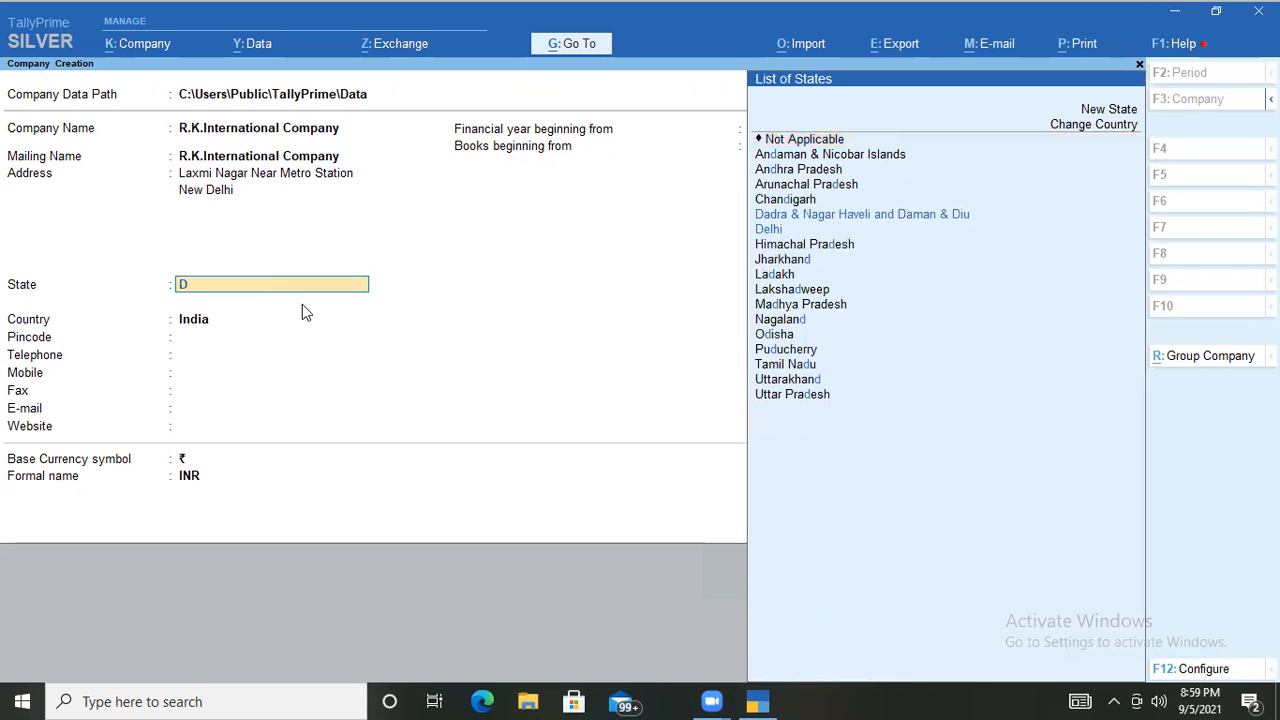
{"action": "type", "text": "e"}
{"action": "key", "text": "Return"}
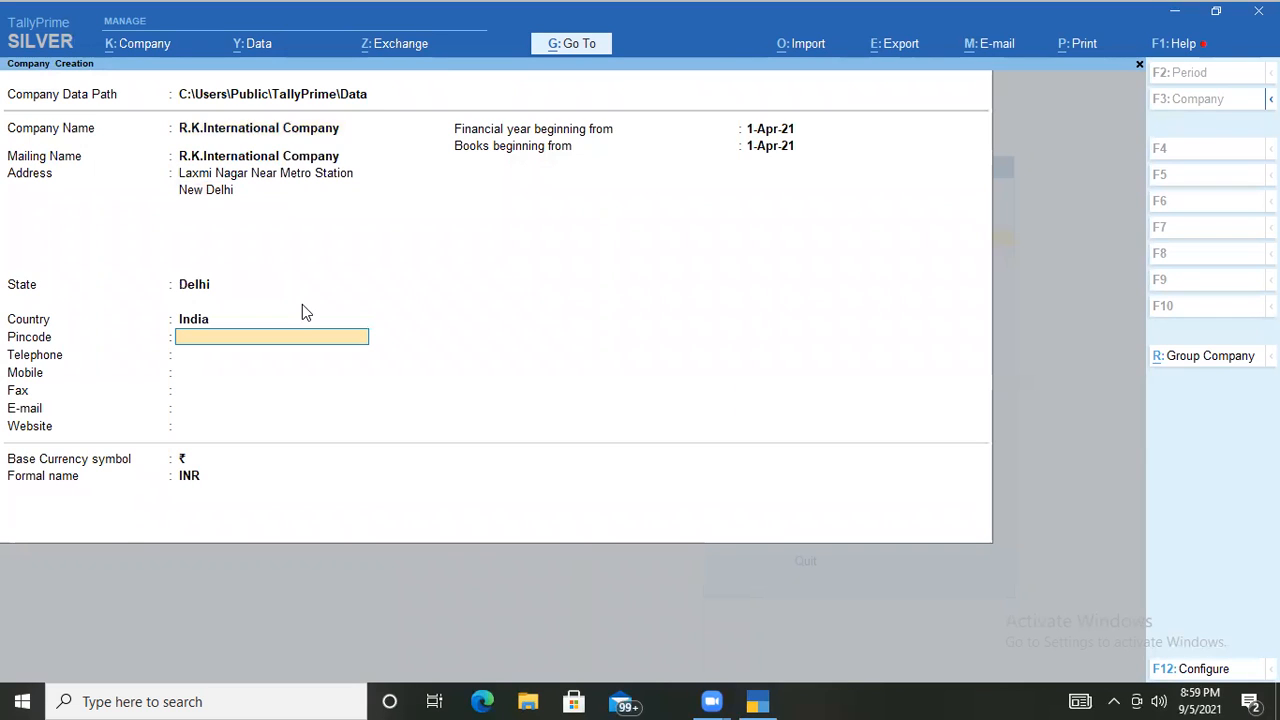
{"action": "type", "text": "110092"}
{"action": "key", "text": "Return"}
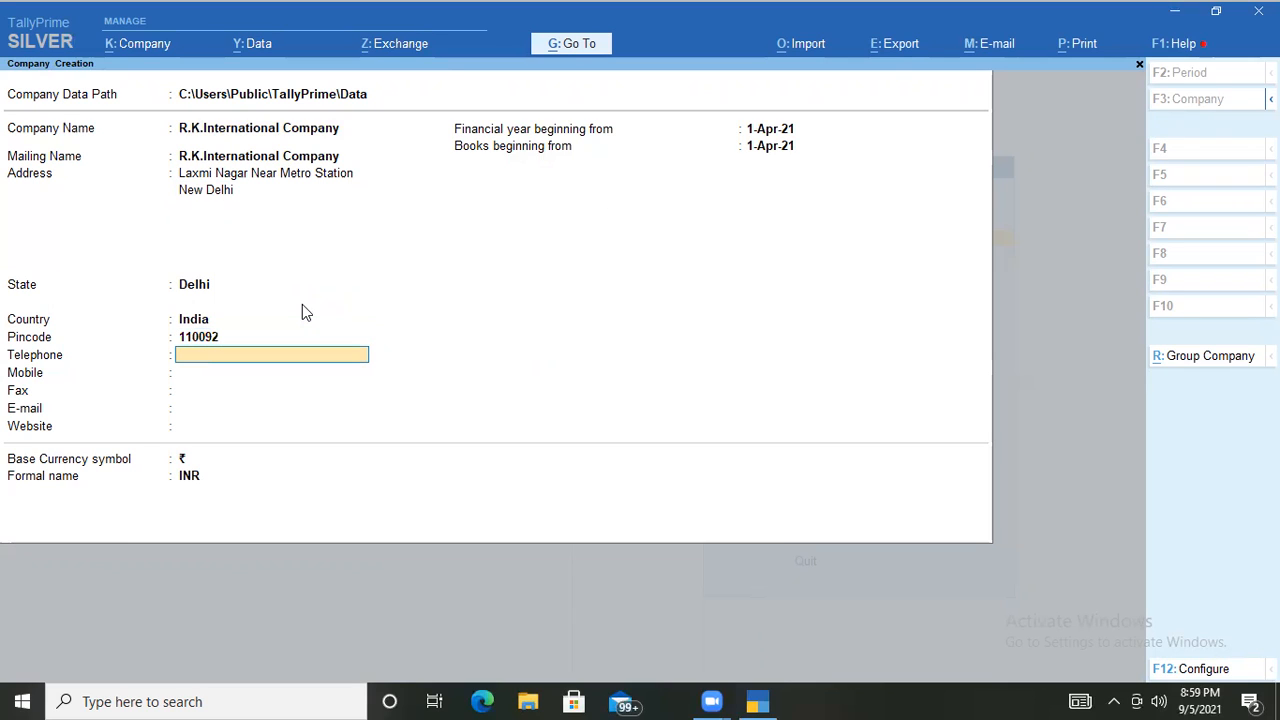
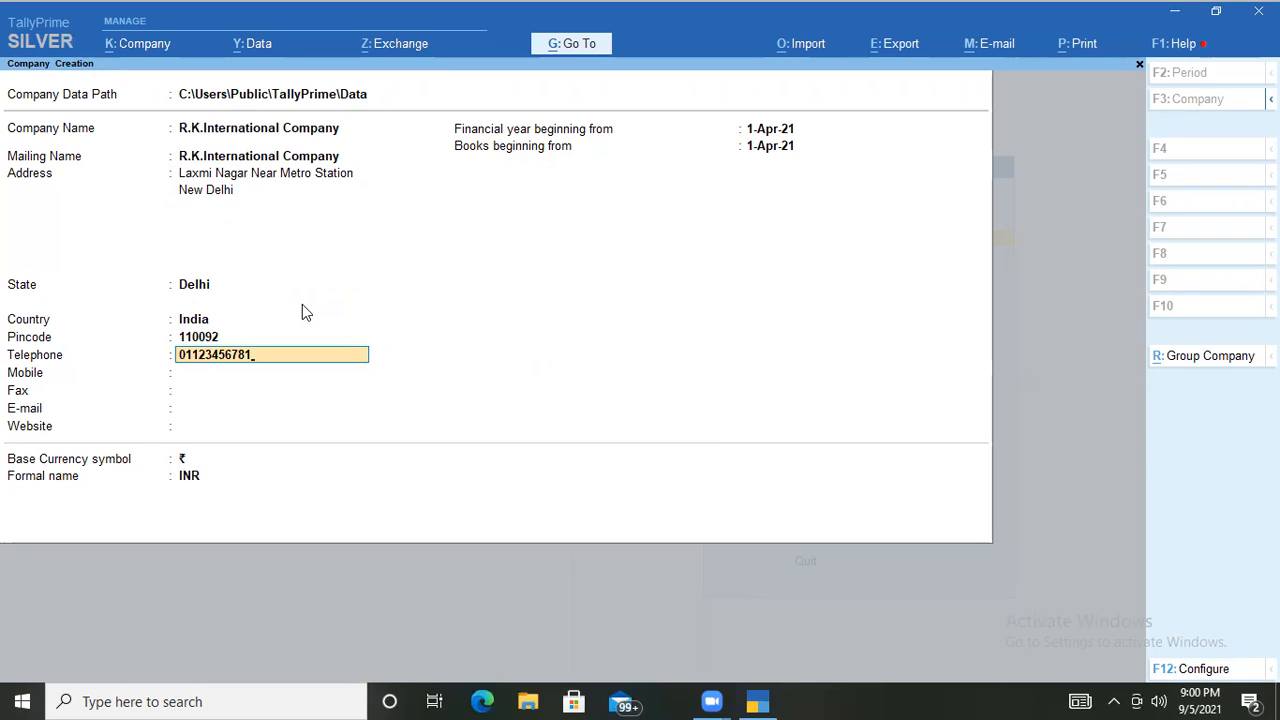
Enter the telephone, mobile number and e-mail, leaving fax and website blank.
{"action": "key", "text": "Return"}
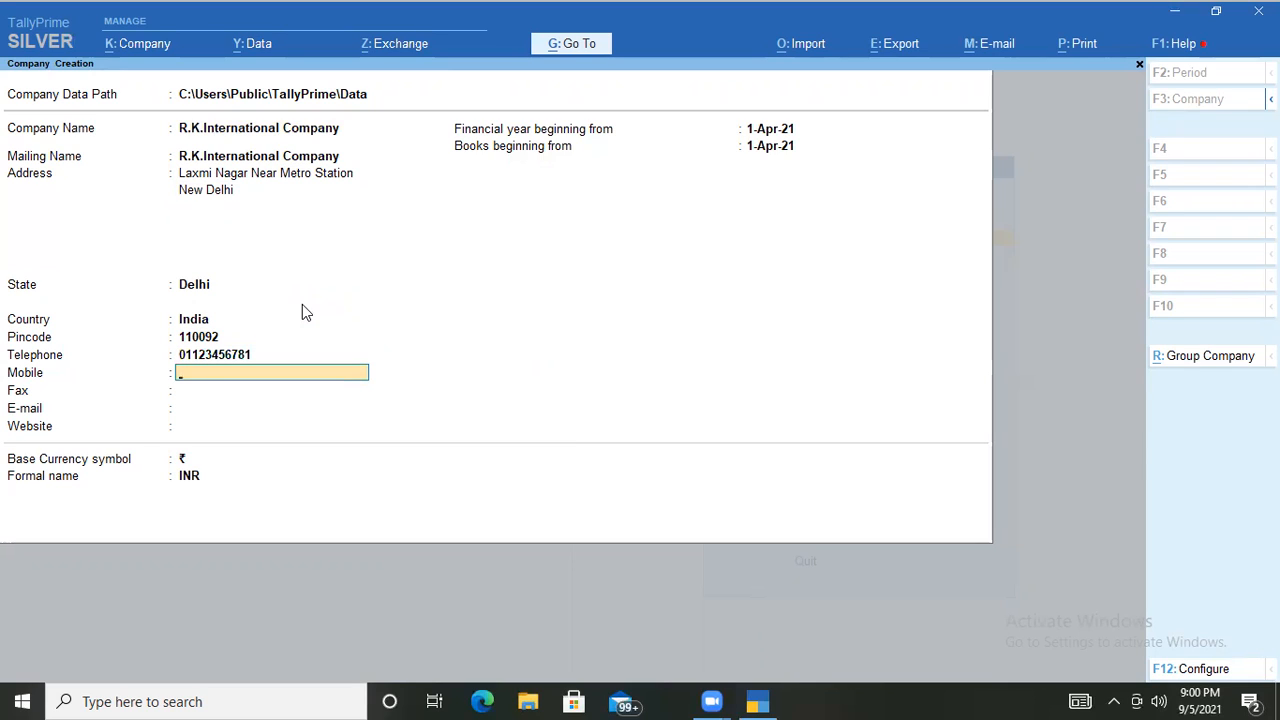
{"action": "key", "text": "Return"}
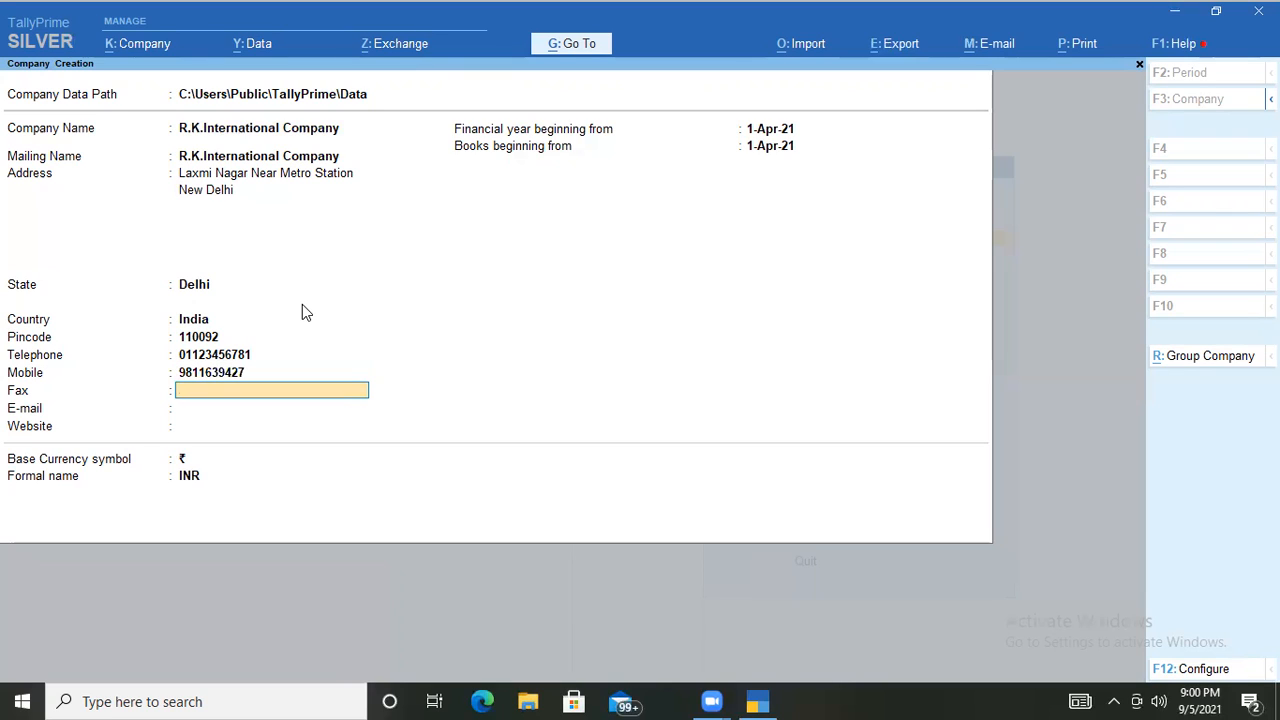
{"action": "key", "text": "Return"}
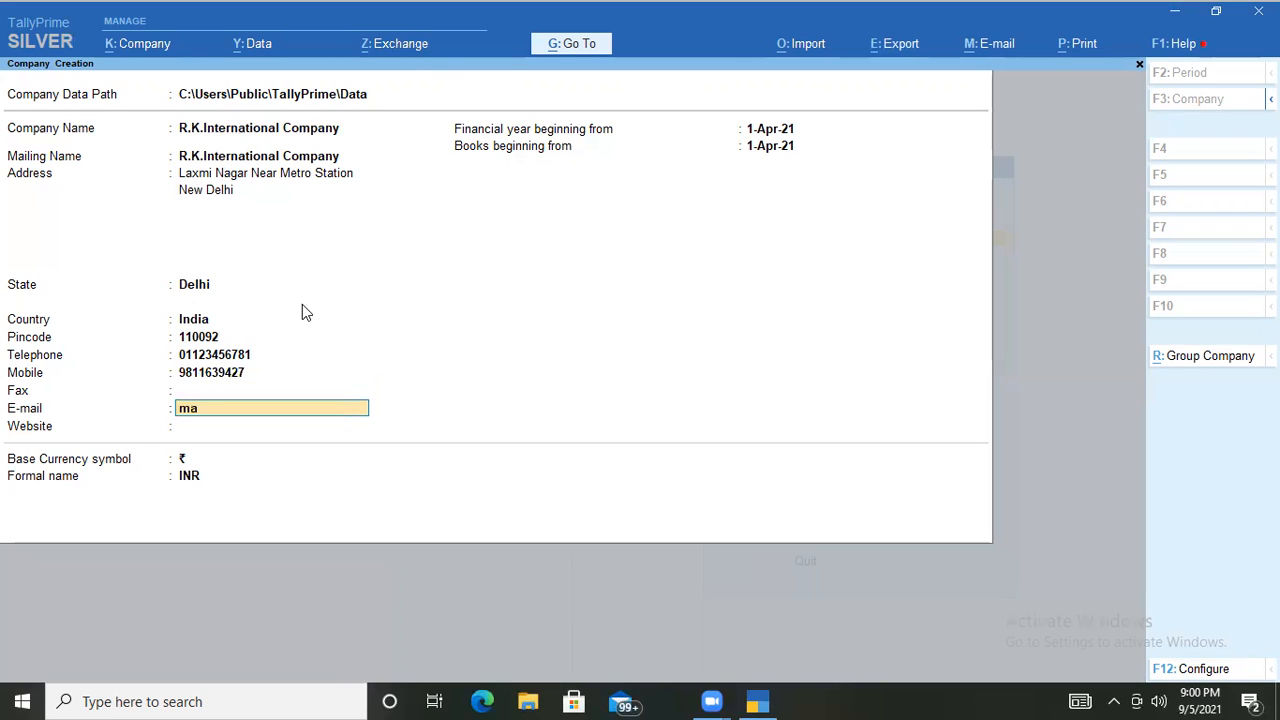
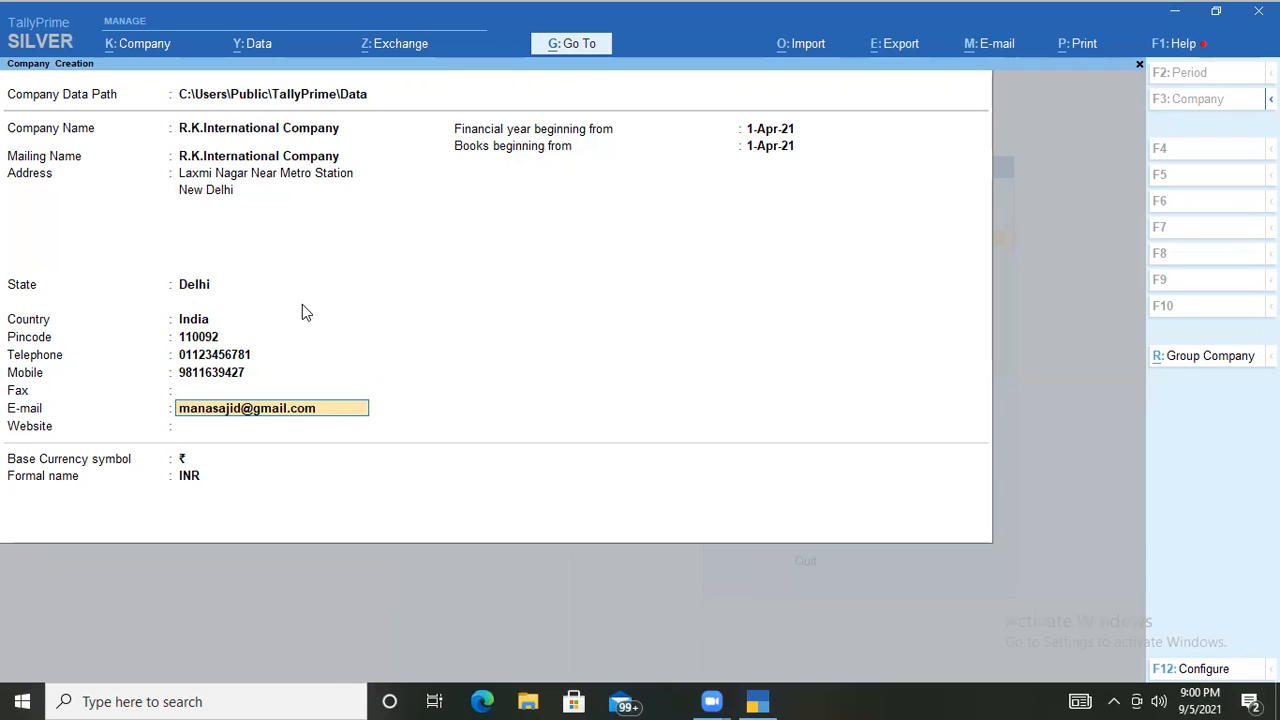
{"action": "key", "text": "Return"}
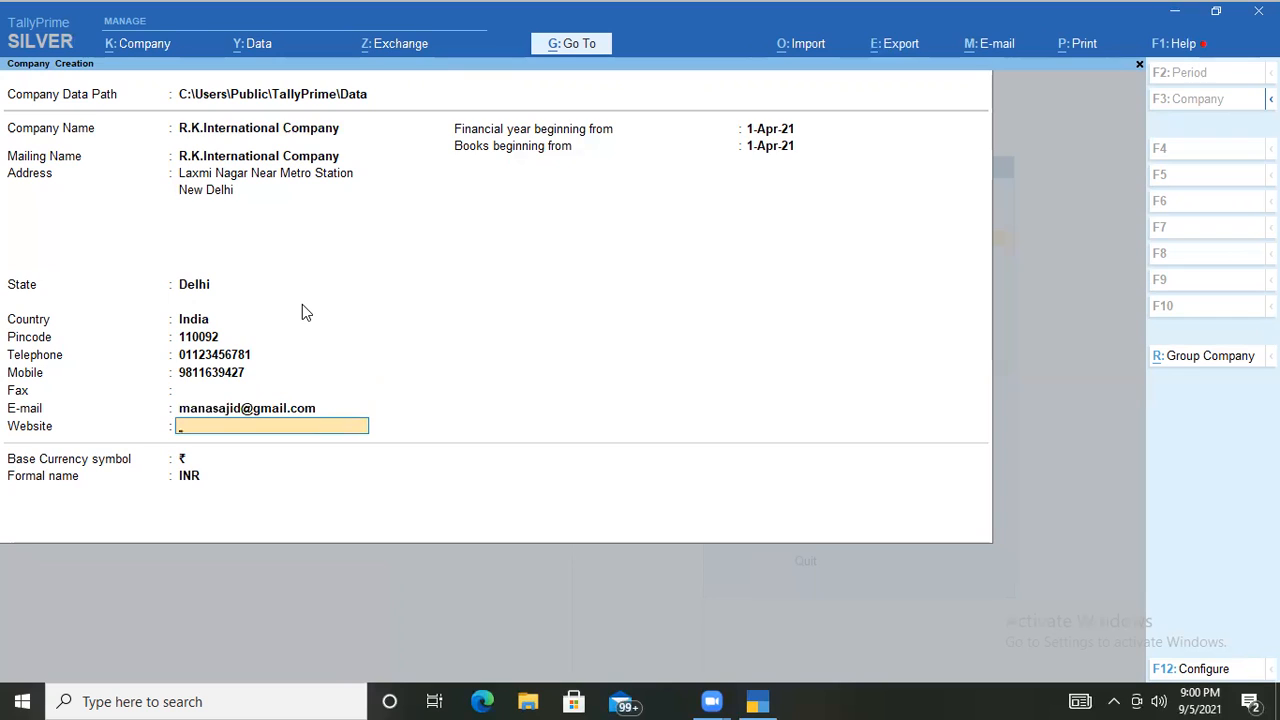
{"action": "key", "text": "Return"}
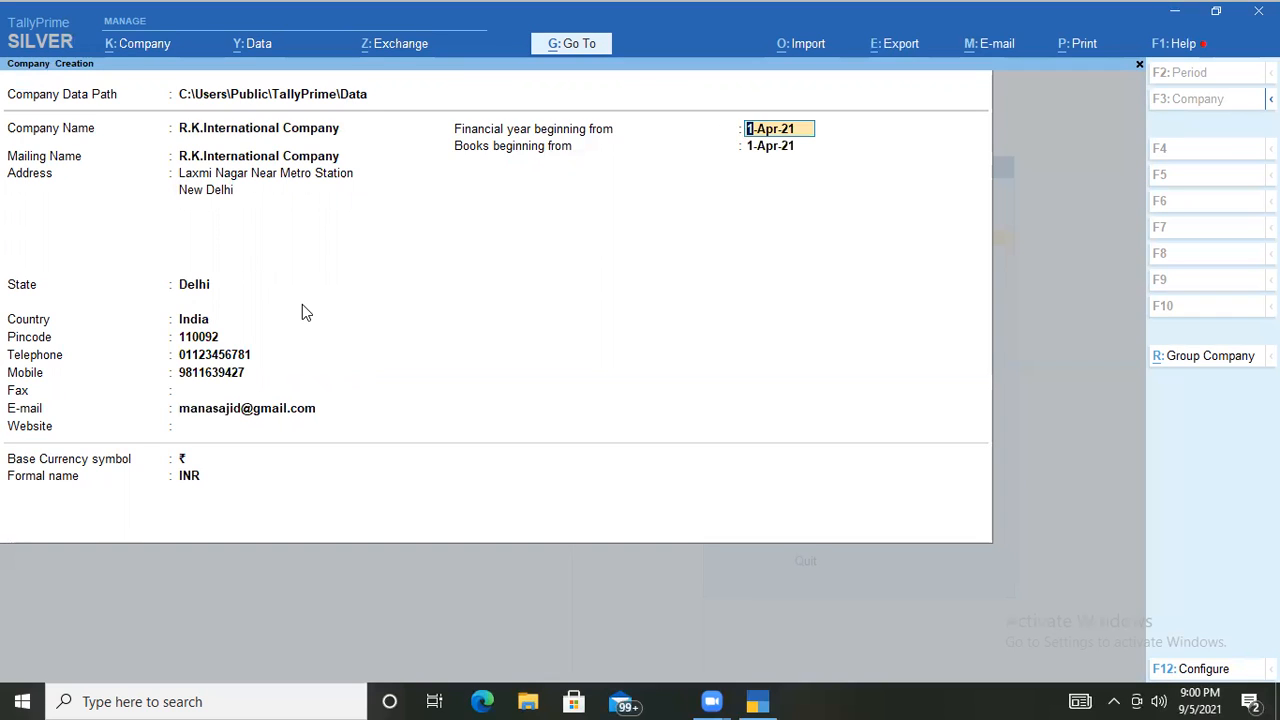
Keep 1-Apr-21 for financial year and books, rupee/INR currency, and accept the company.
{"action": "key", "text": "Return"}
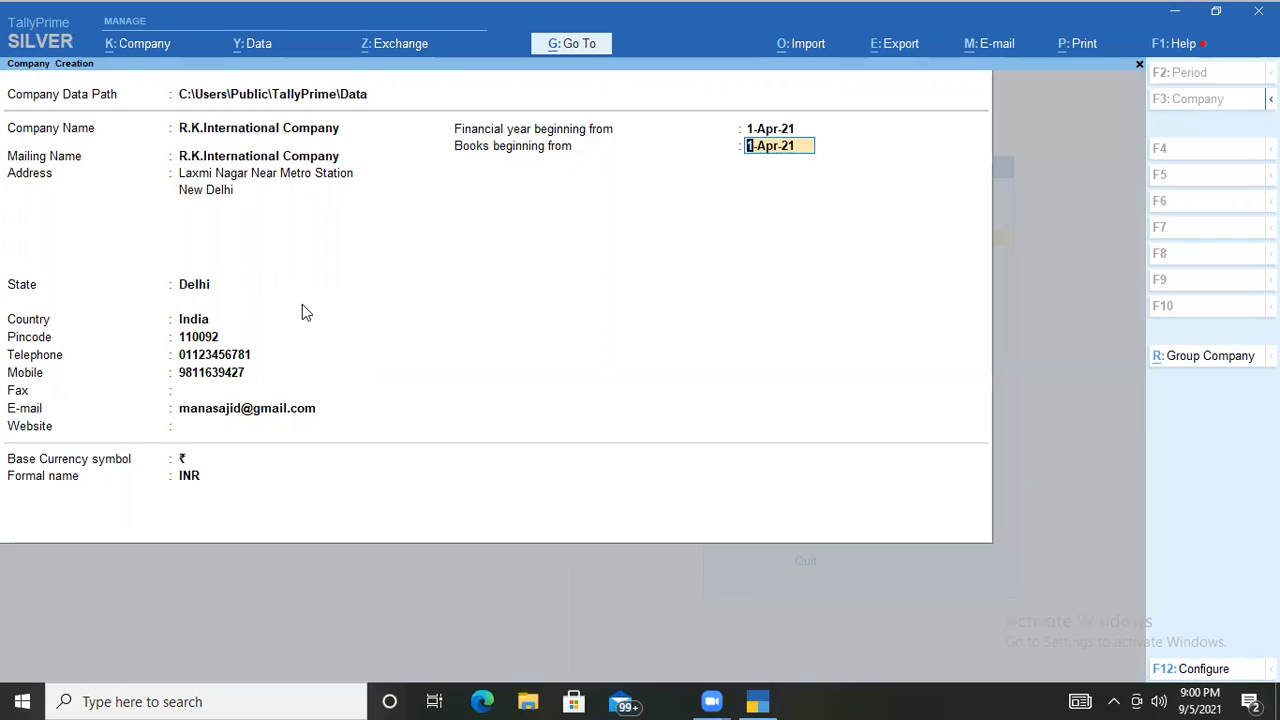
{"action": "key", "text": "Return"}
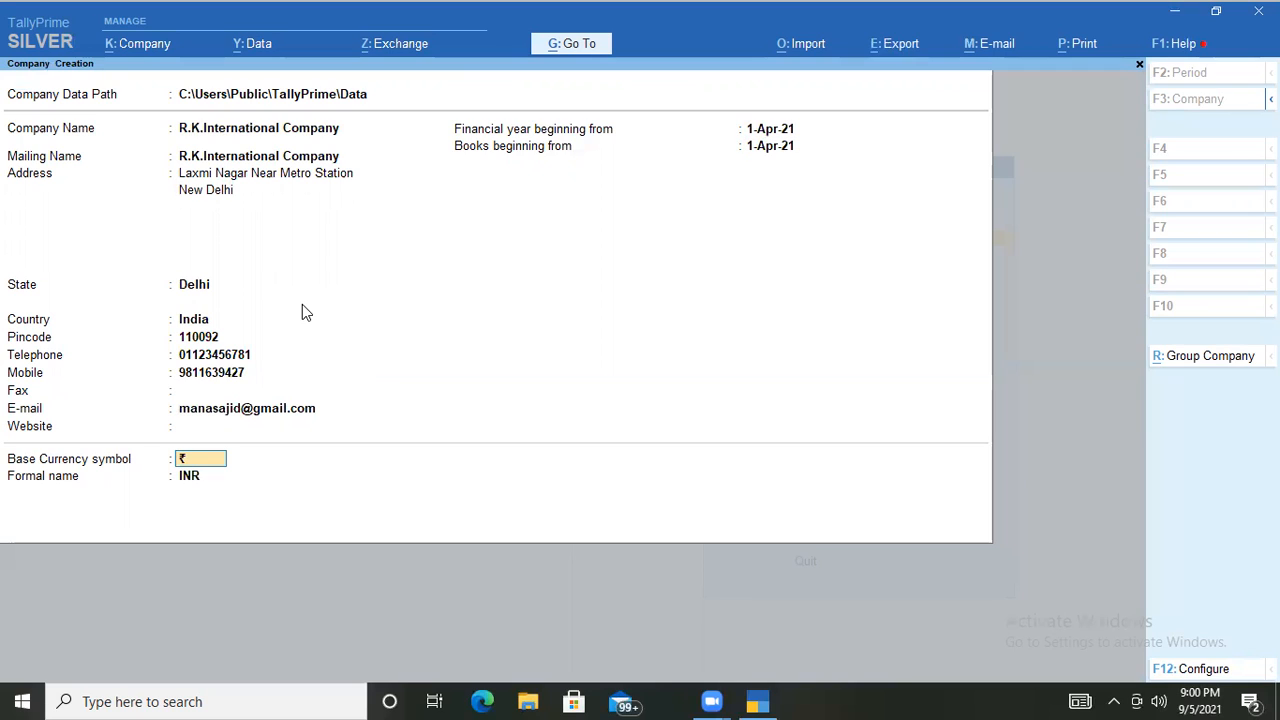
{"action": "key", "text": "Return"}
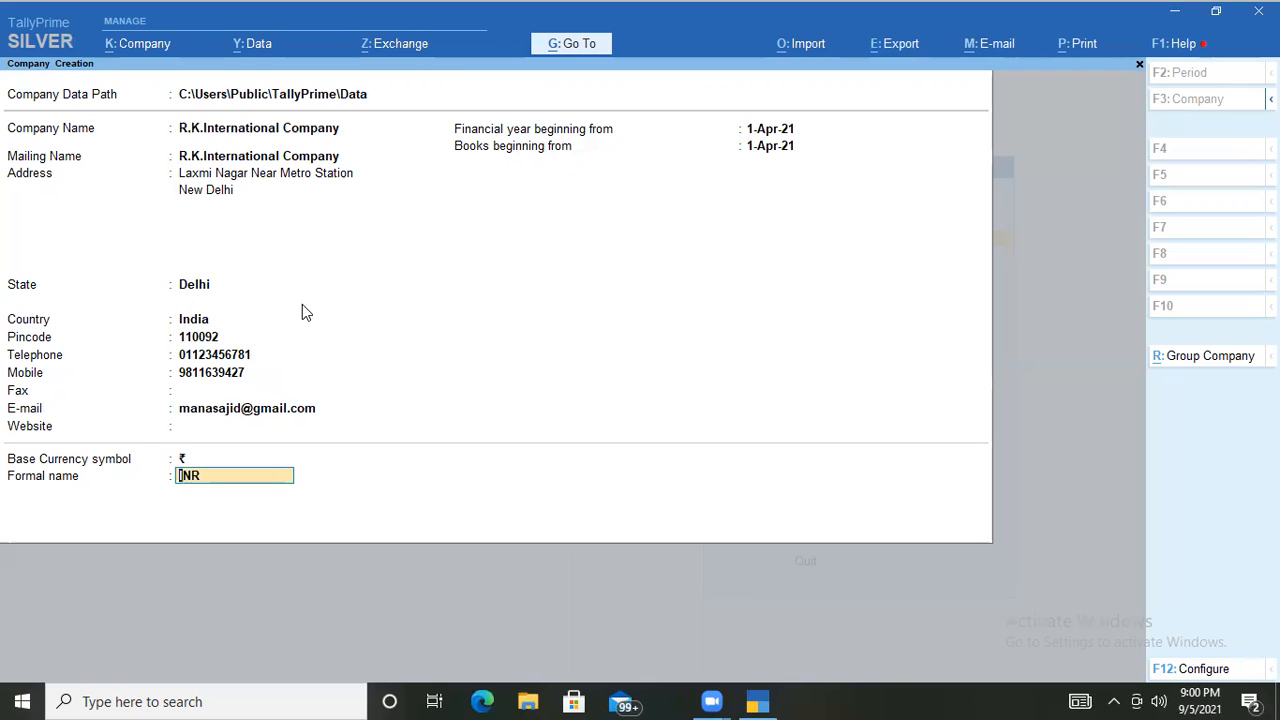
{"action": "key", "text": "Return"}
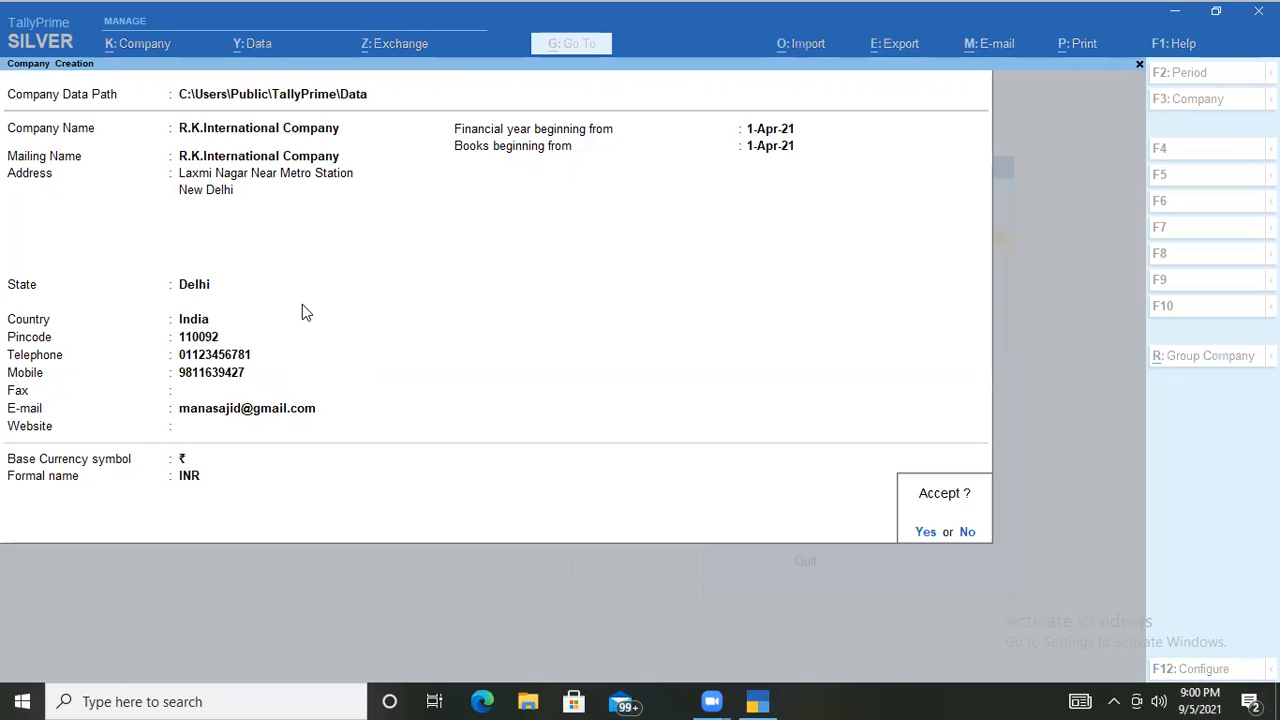
{"action": "key", "text": "Return"}
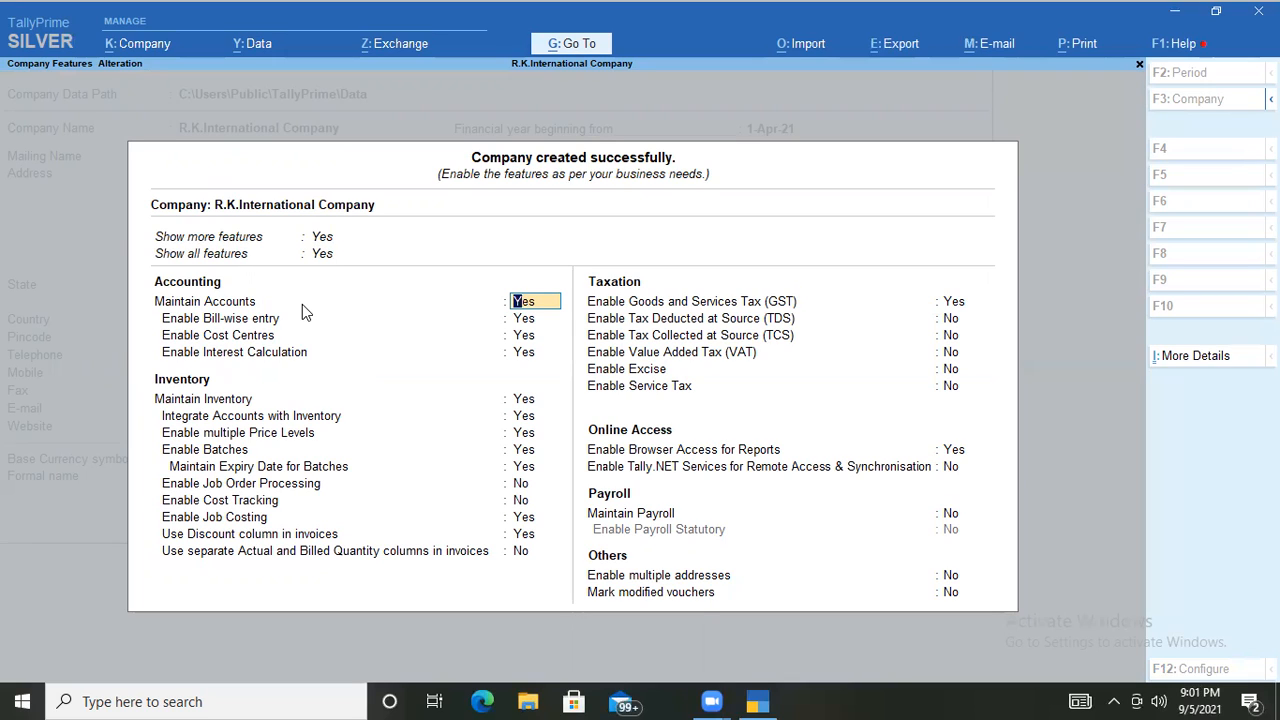
In Company Features, keep Enable GST set to Yes to open its details.
{"action": "key", "text": "Down"}
{"action": "key", "text": "Down"}
{"action": "key", "text": "Down"}
{"action": "key", "text": "Down"}
{"action": "key", "text": "Down"}
{"action": "key", "text": "Down"}
{"action": "key", "text": "Down"}
{"action": "key", "text": "Down"}
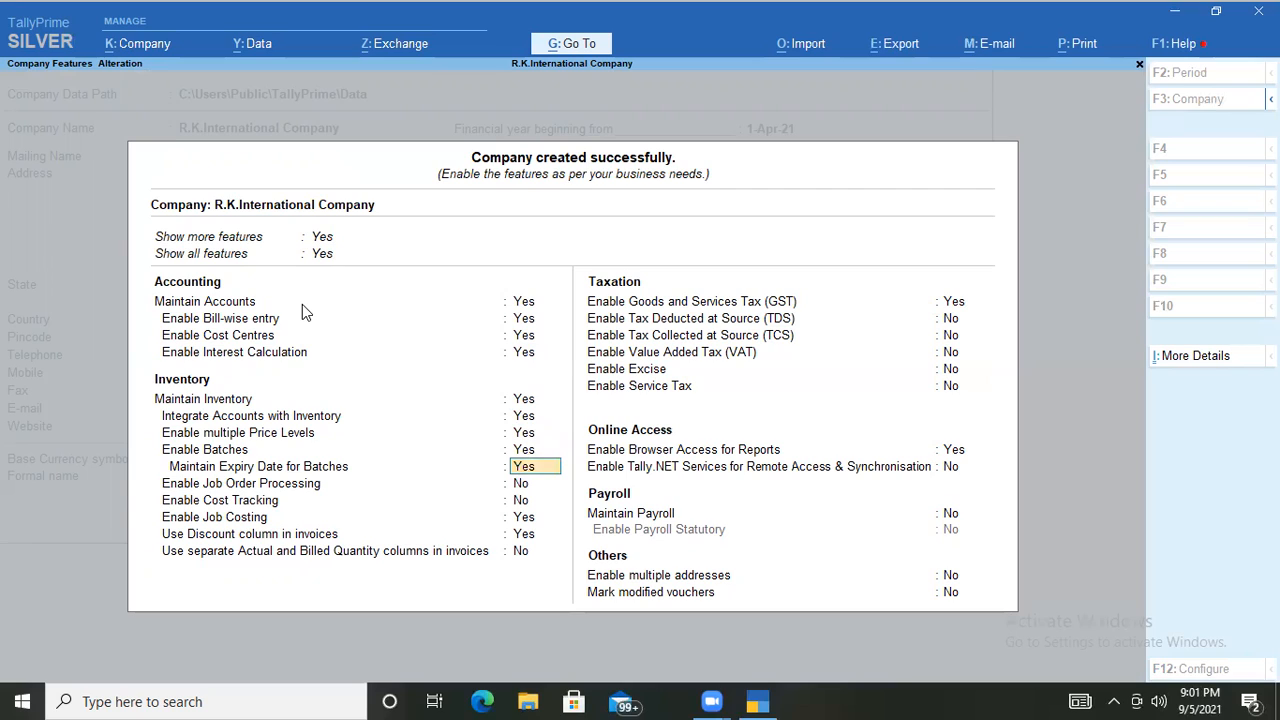
{"action": "key", "text": "Down"}
{"action": "key", "text": "Down"}
{"action": "key", "text": "Down"}
{"action": "key", "text": "Down"}
{"action": "key", "text": "Down"}
{"action": "key", "text": "Down"}
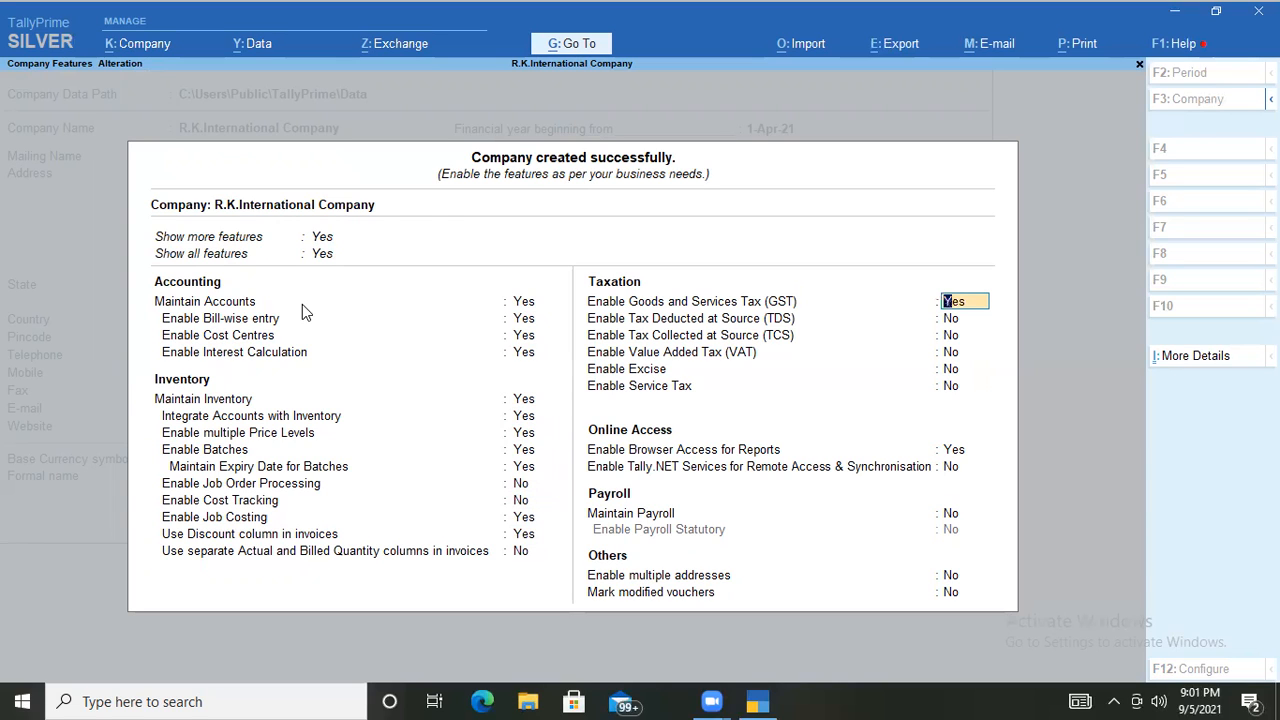
{"action": "key", "text": "Return"}
{"action": "key", "text": "Return"}
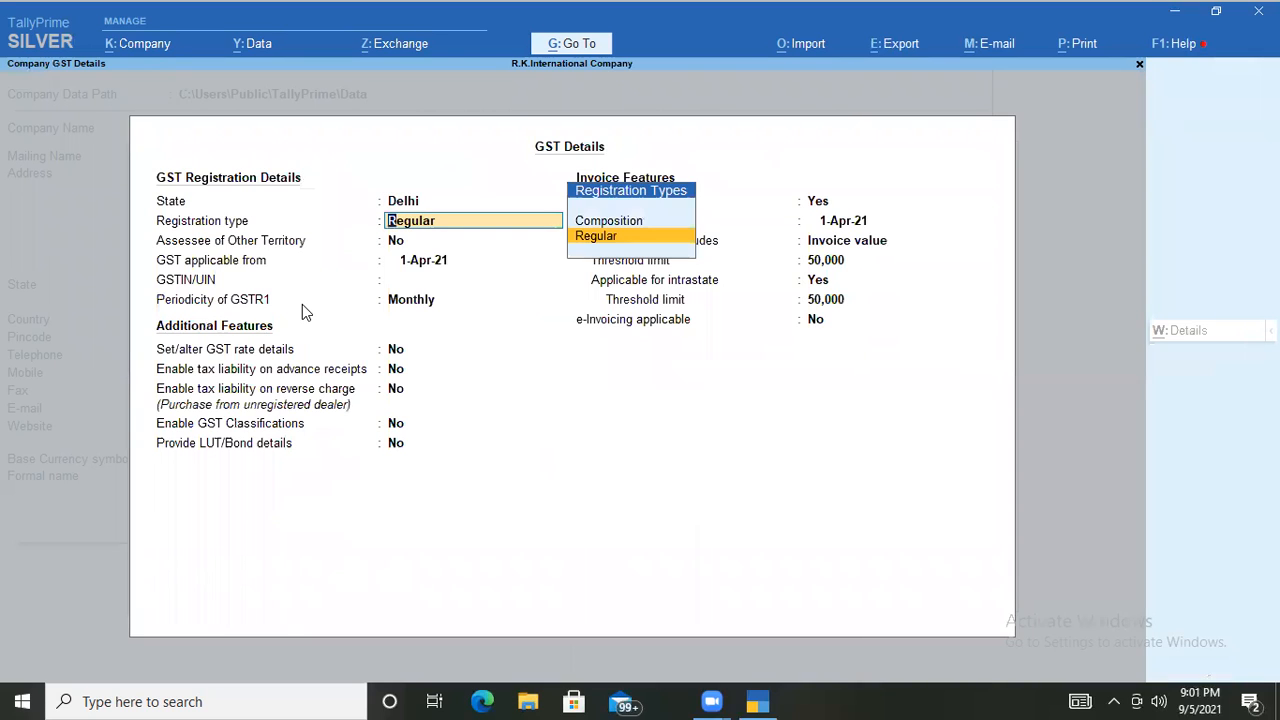
Choose Regular registration, GST from 1-Jul-17, enter the GSTIN, keep Monthly GSTR1, and accept.
{"action": "key", "text": "Return"}
{"action": "key", "text": "Return"}
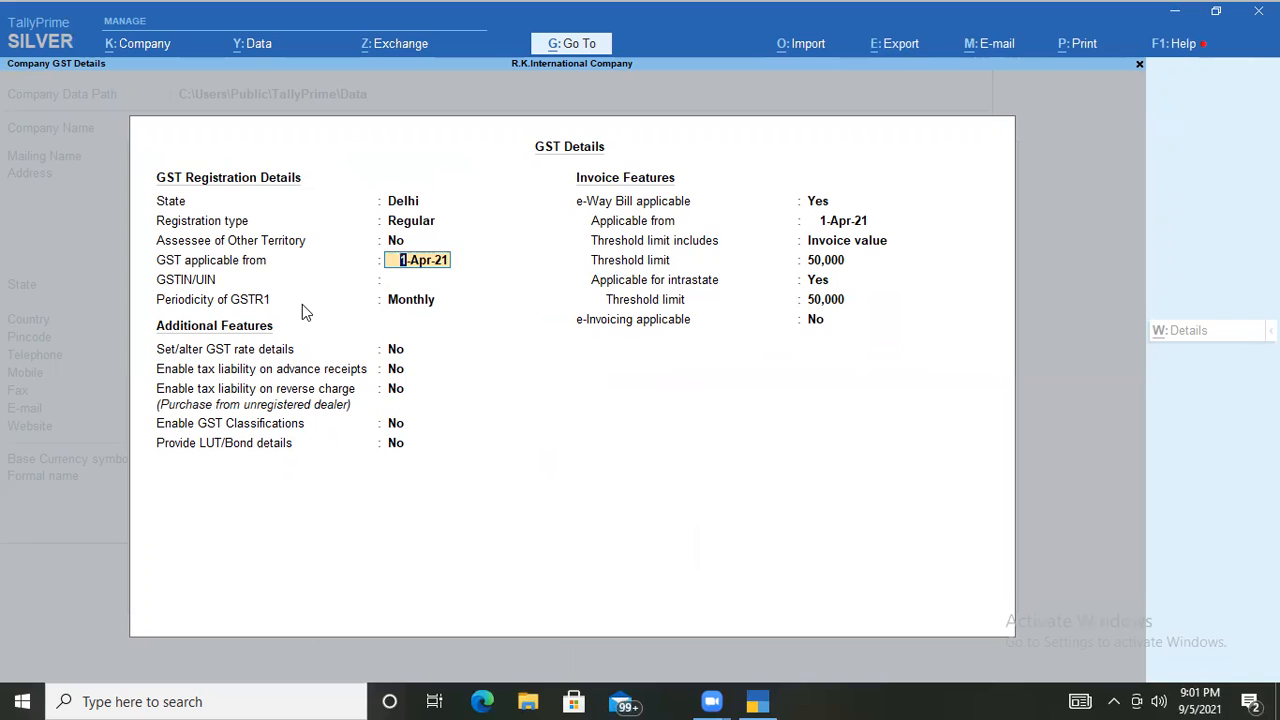
{"action": "type", "text": "1 7 17"}
{"action": "key", "text": "Return"}
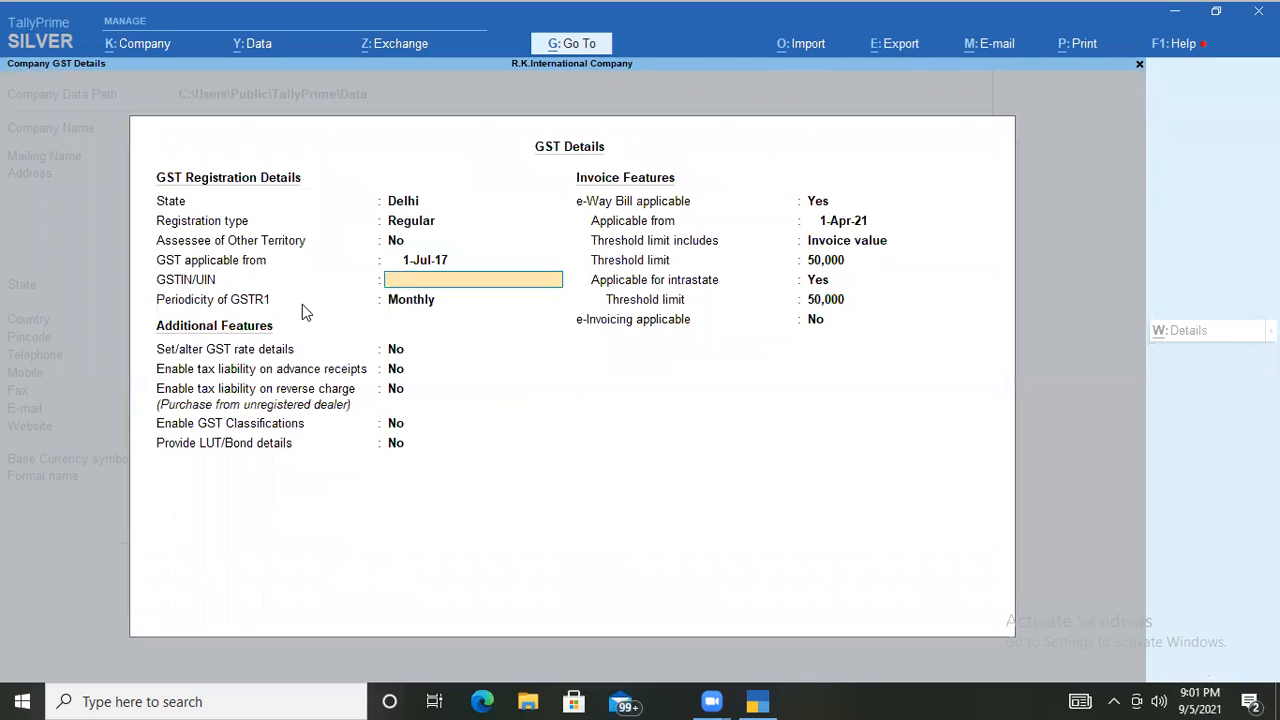
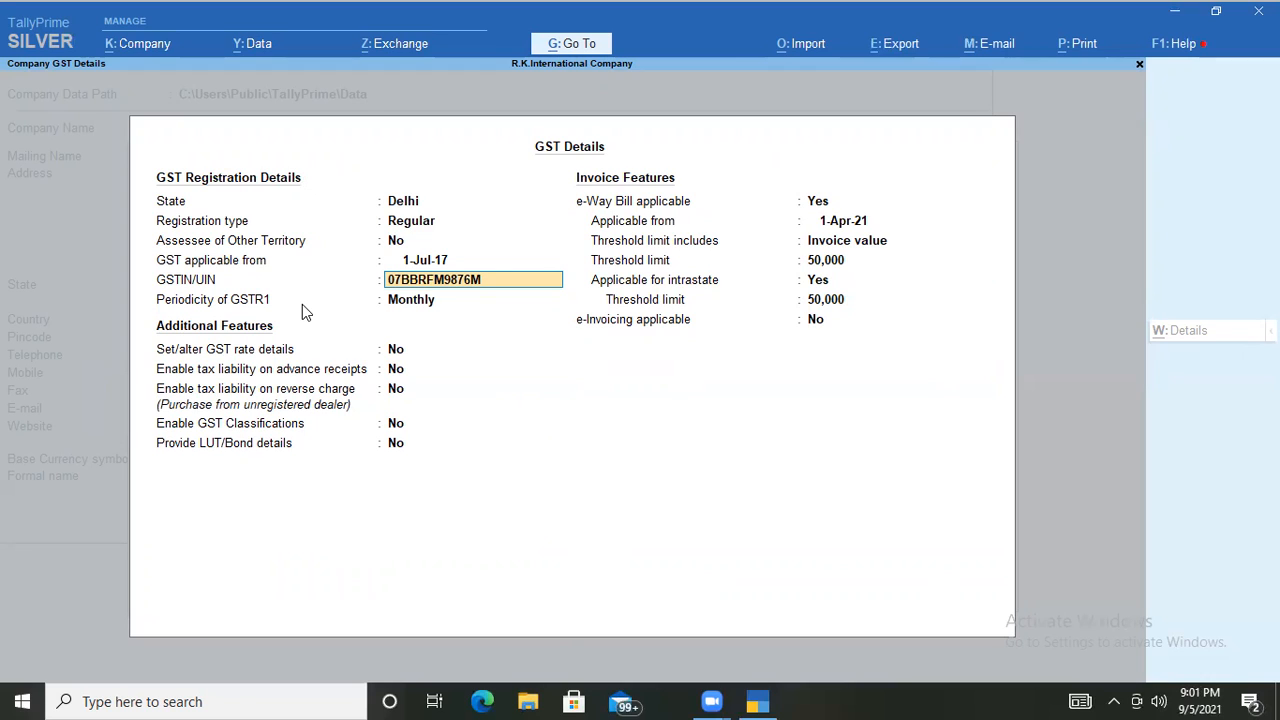
{"action": "key", "text": "Return"}
{"action": "key", "text": "Return"}
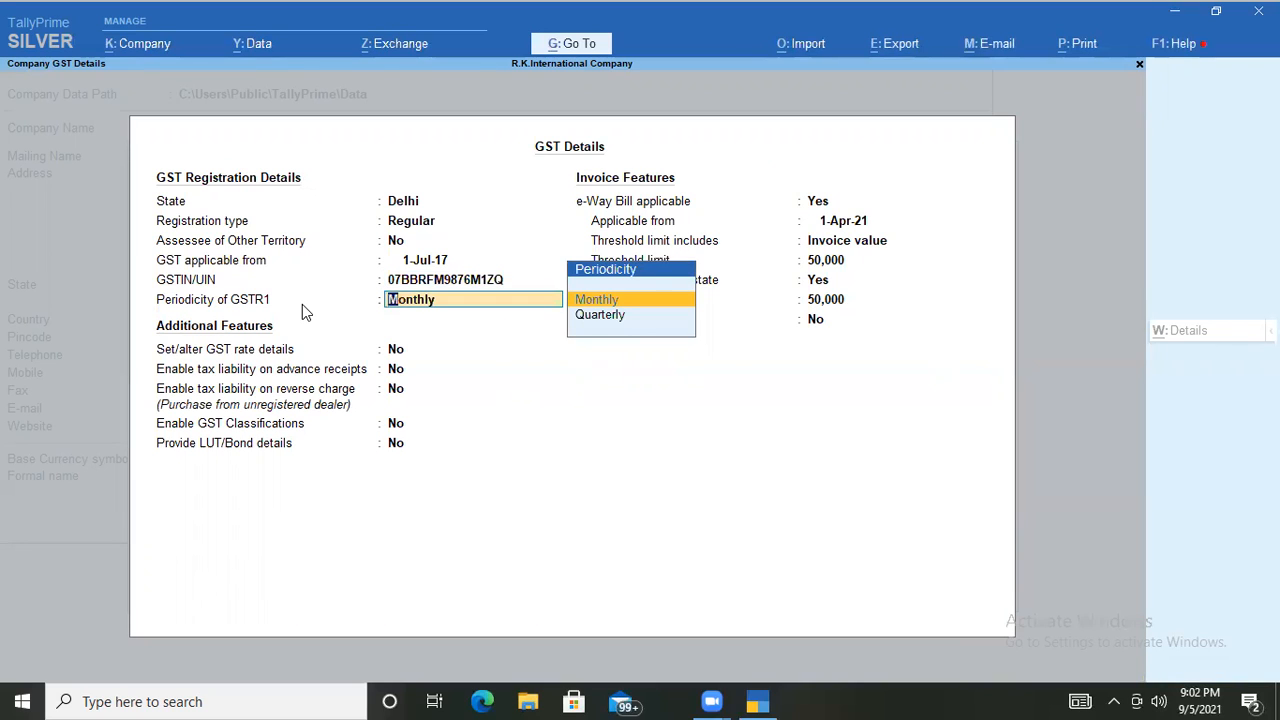
{"action": "key", "text": "Return"}
{"action": "key", "text": "Return"}
{"action": "key", "text": "Return"}
{"action": "key", "text": "Return"}
{"action": "key", "text": "Return"}
{"action": "key", "text": "Return"}
{"action": "key", "text": "Return"}
{"action": "key", "text": "Return"}
{"action": "key", "text": "Return"}
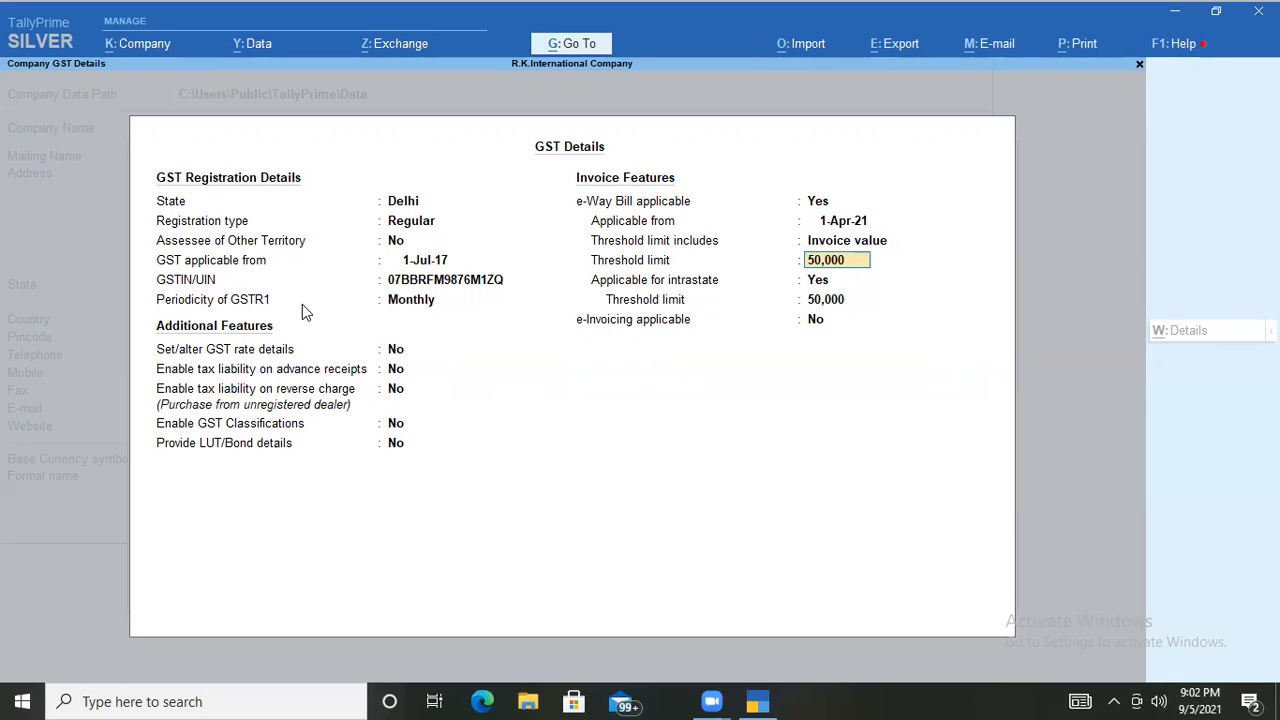
{"action": "key", "text": "ctrl+a"}
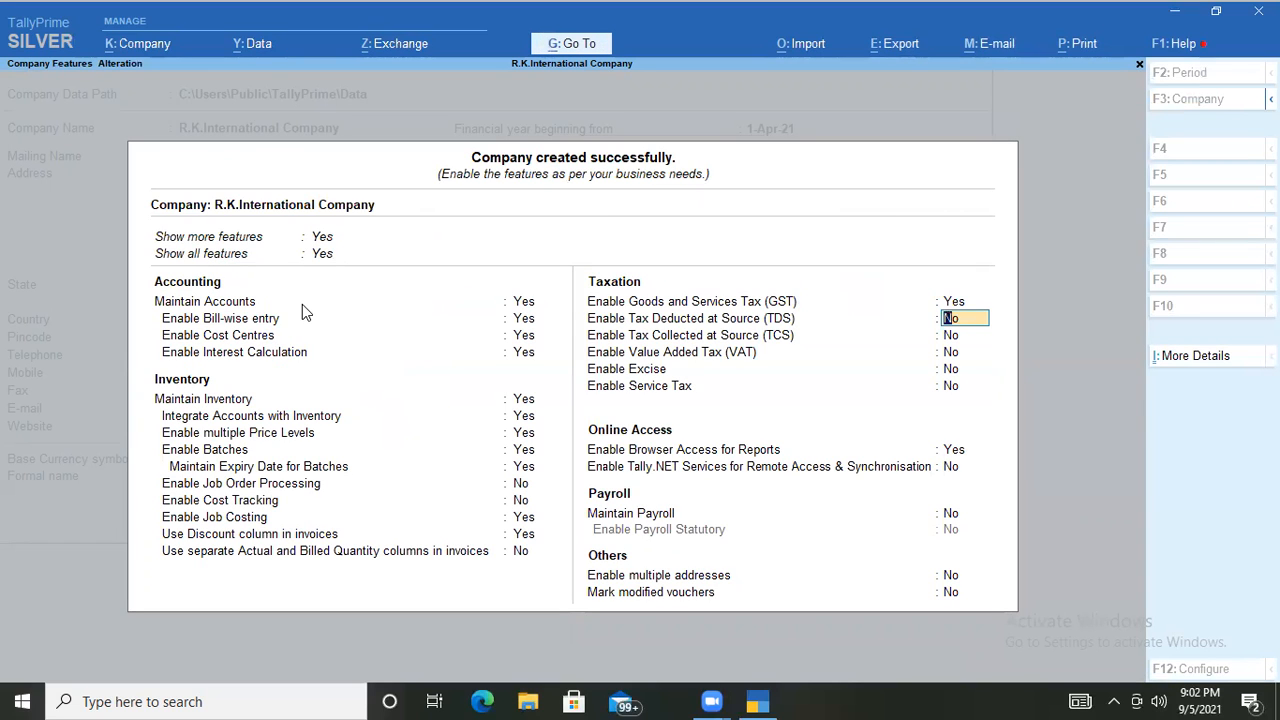
Save Company Features, decline quitting, and switch companies back to R.K.International Company.
{"action": "key", "text": "ctrl+a"}
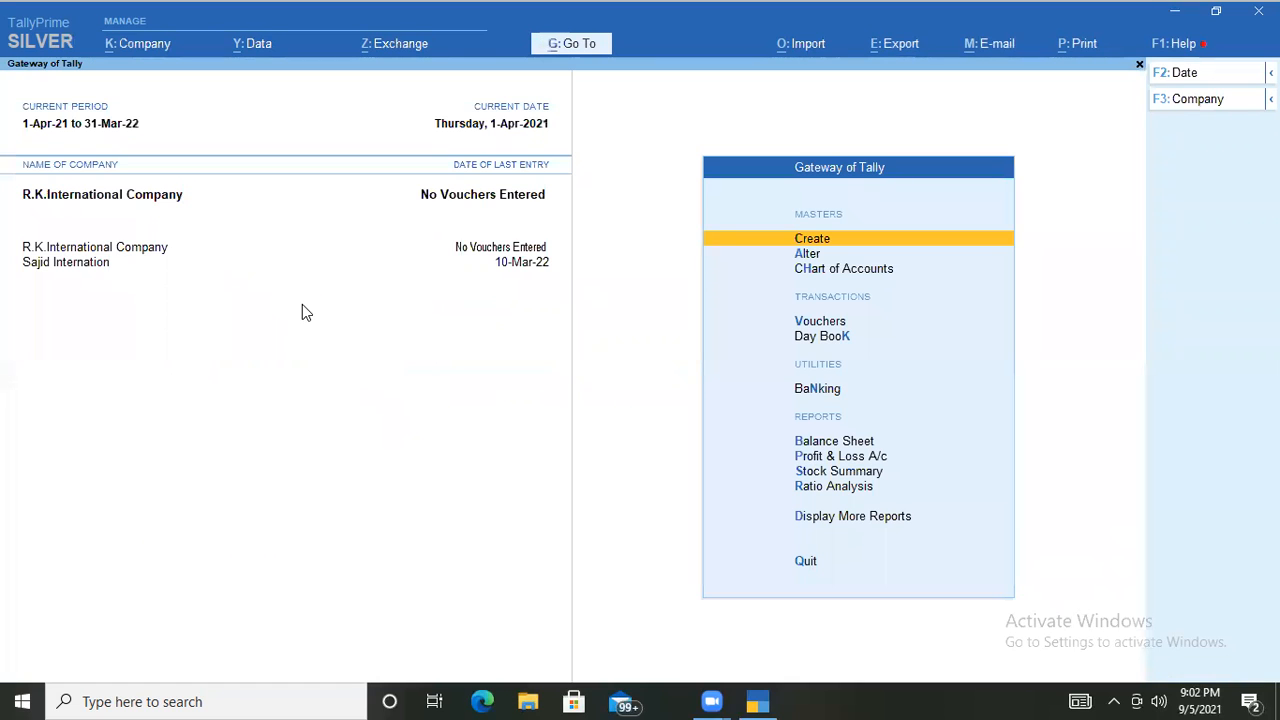
{"action": "key", "text": "Escape"}
{"action": "key", "text": "n"}
{"action": "left_click", "coordinate": [61, 262]}
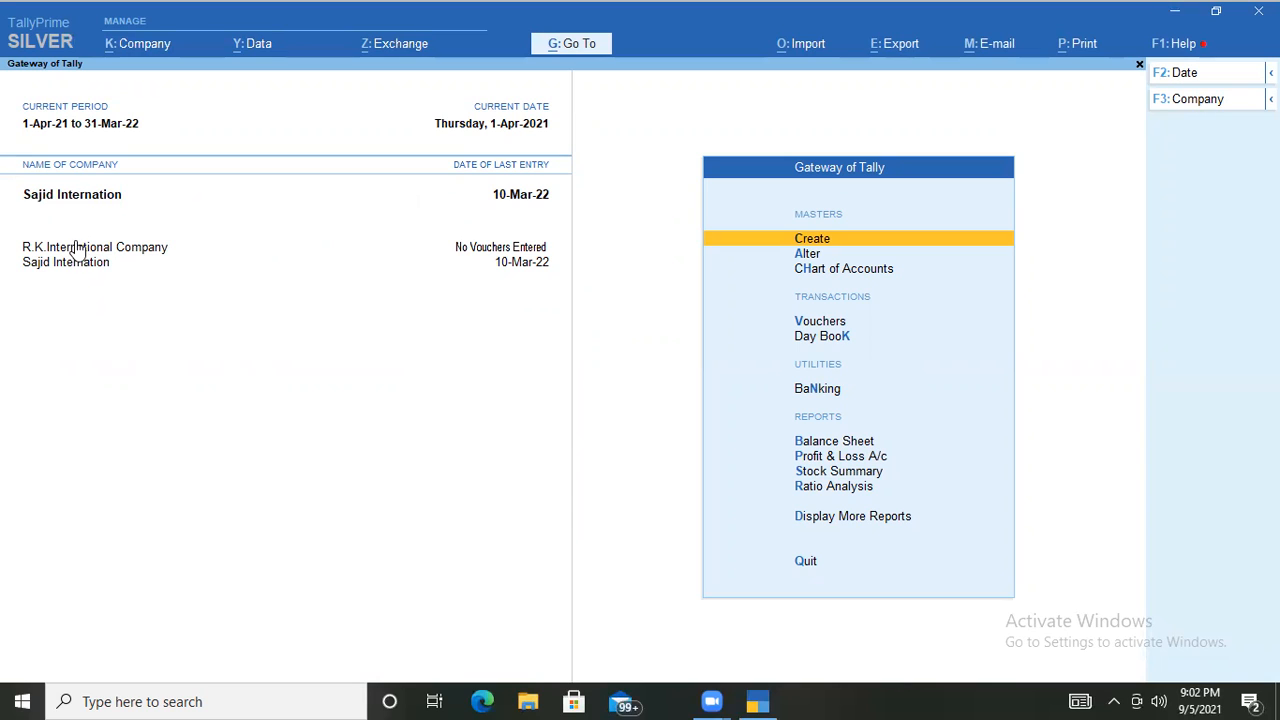
{"action": "left_click", "coordinate": [76, 249]}
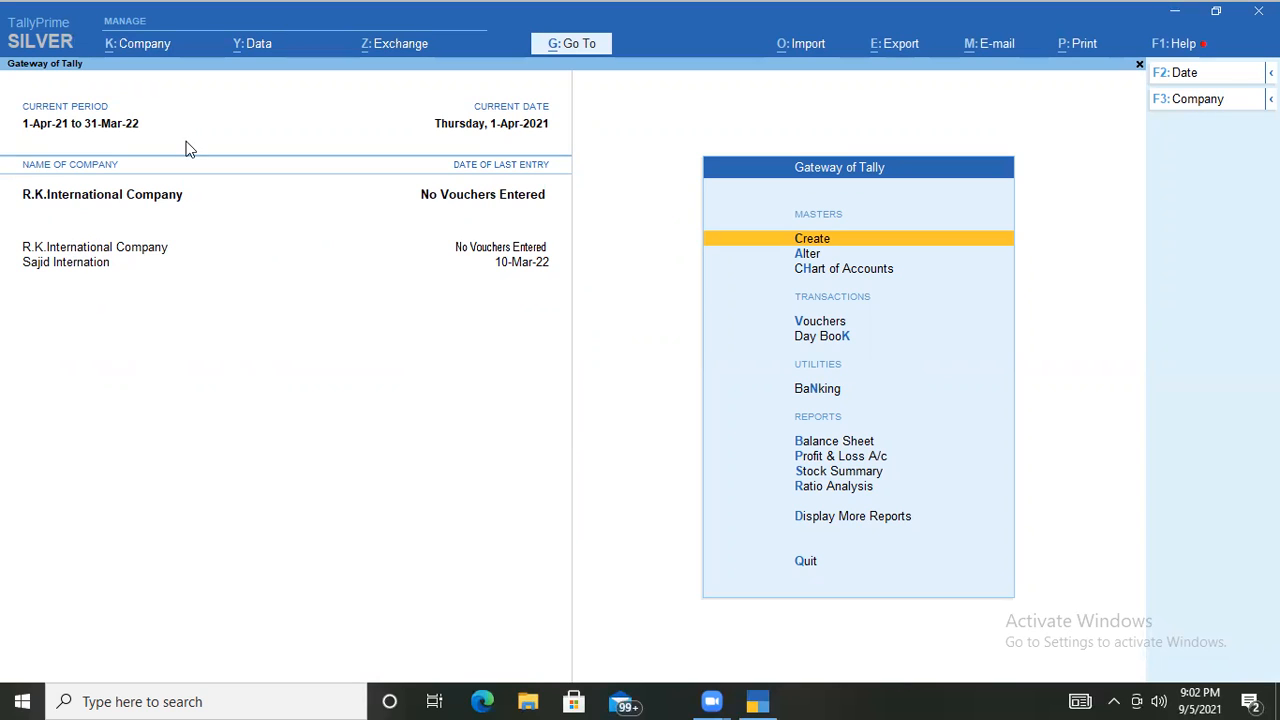
Shut the other loaded company via Shut Company, confirming with Y.
{"action": "left_click", "coordinate": [1190, 100]}
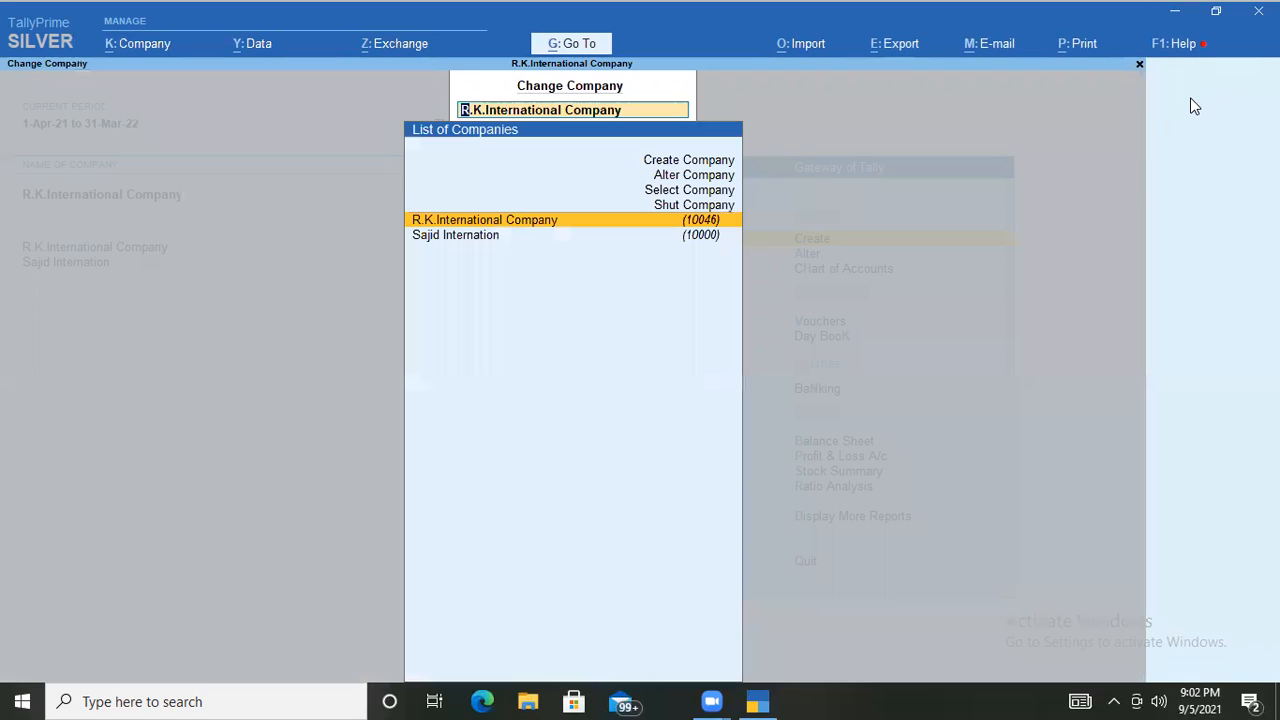
{"action": "key", "text": "Up"}
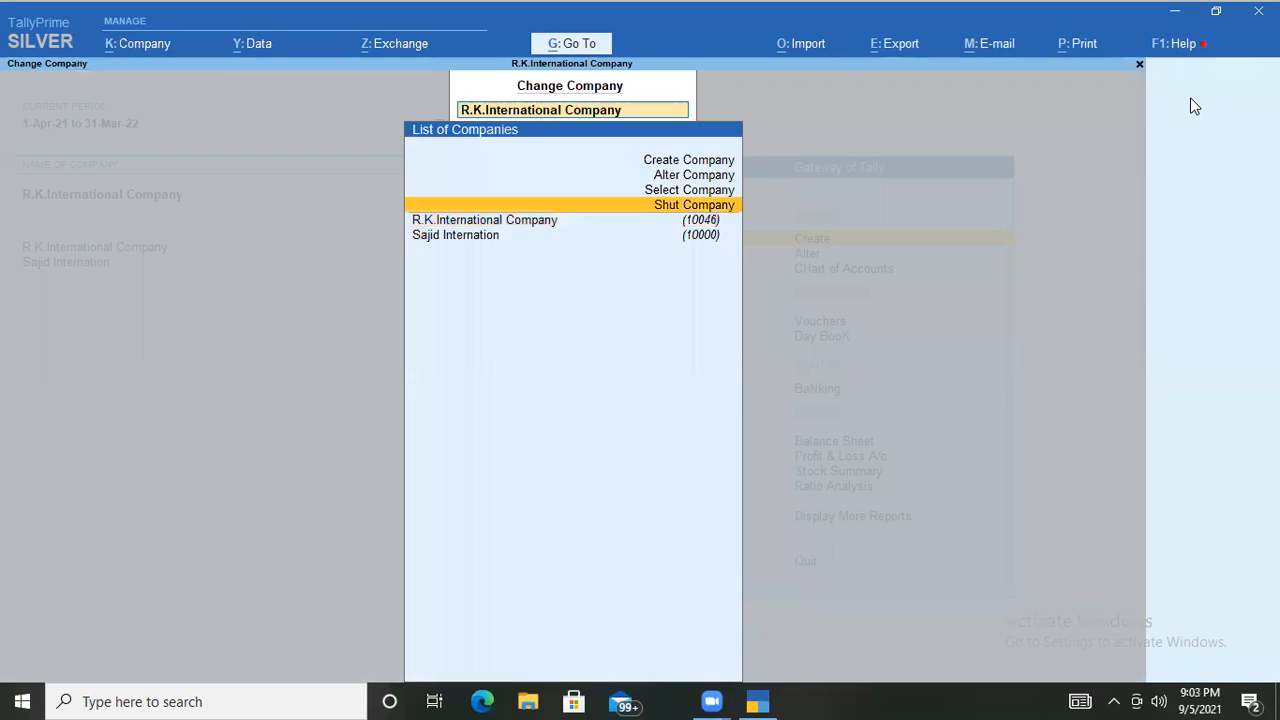
{"action": "key", "text": "Return"}
{"action": "key", "text": "Down"}
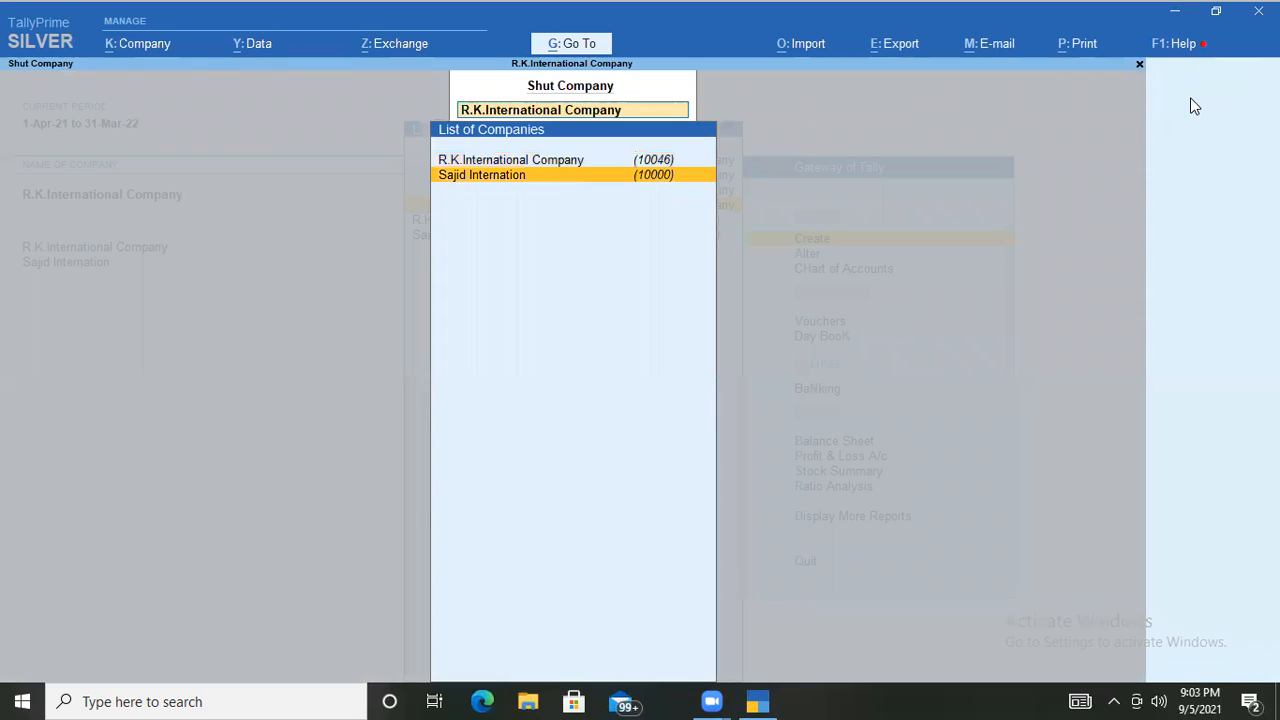
{"action": "key", "text": "Return"}
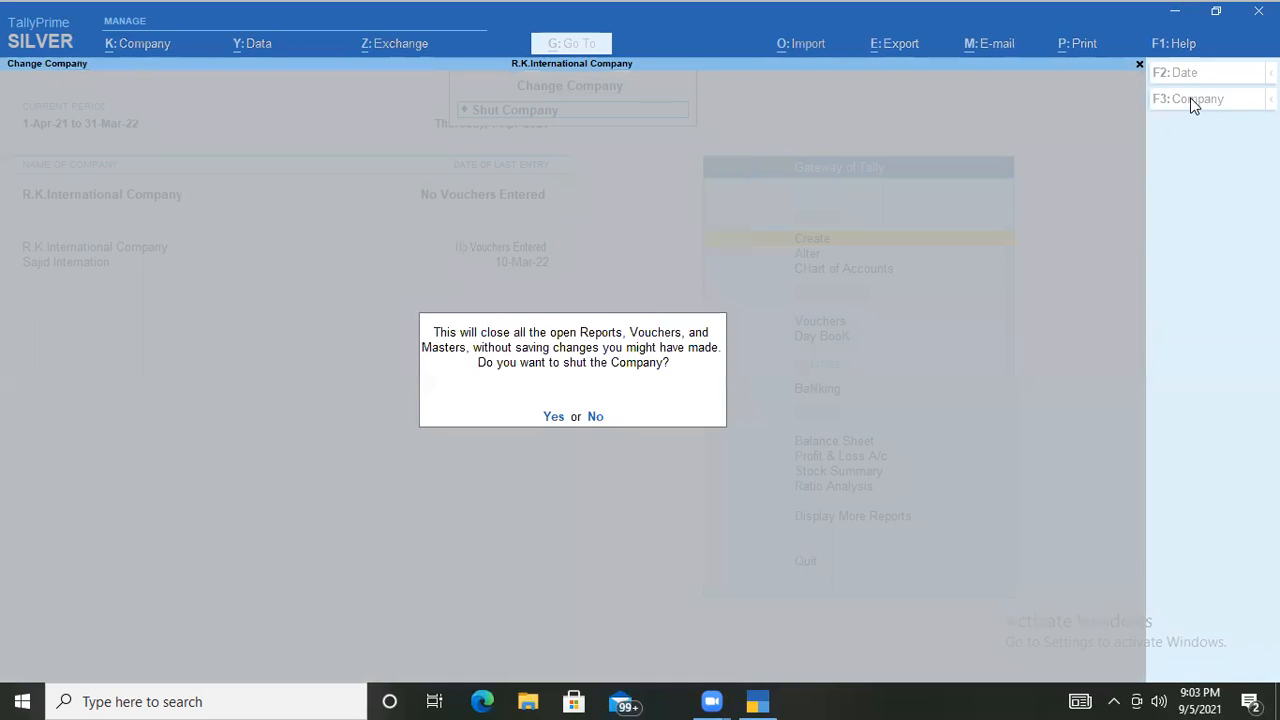
{"action": "key", "text": "y"}
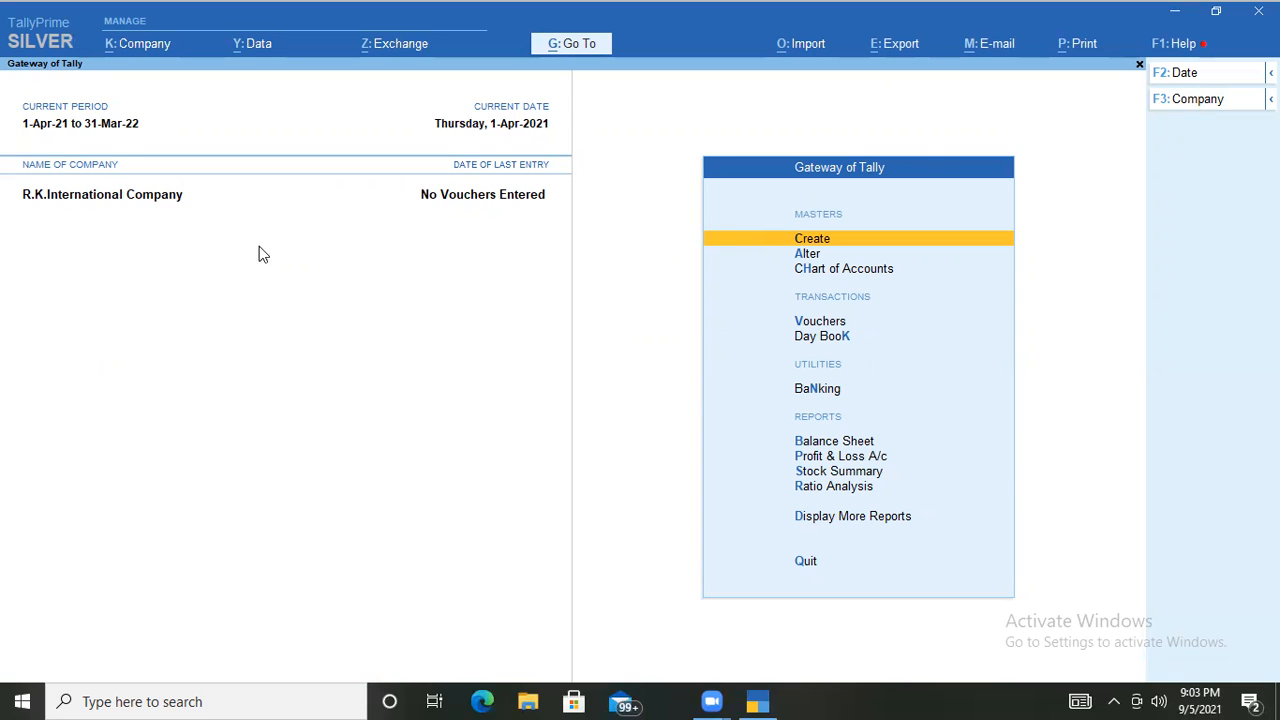
{"action": "left_click", "coordinate": [1176, 100]}
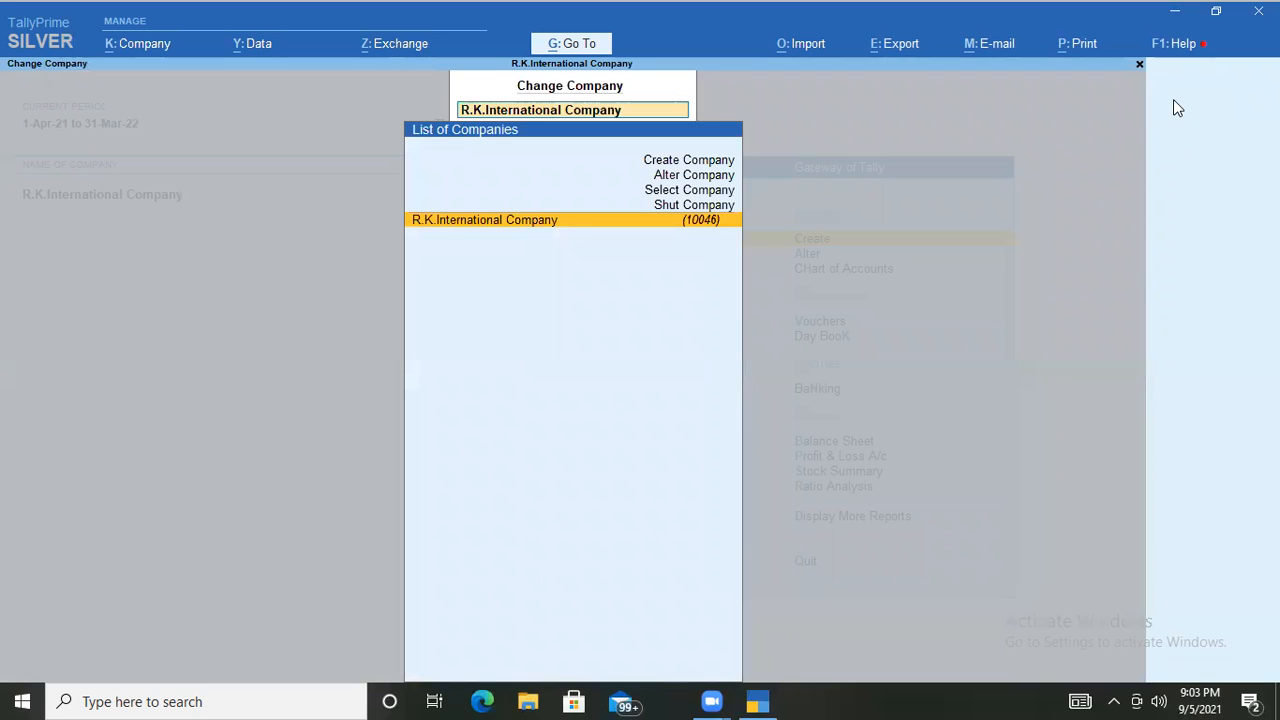
Alter the company name to 'R.K.International Company Pvt Ltd' and save it.
{"action": "key", "text": "Up"}
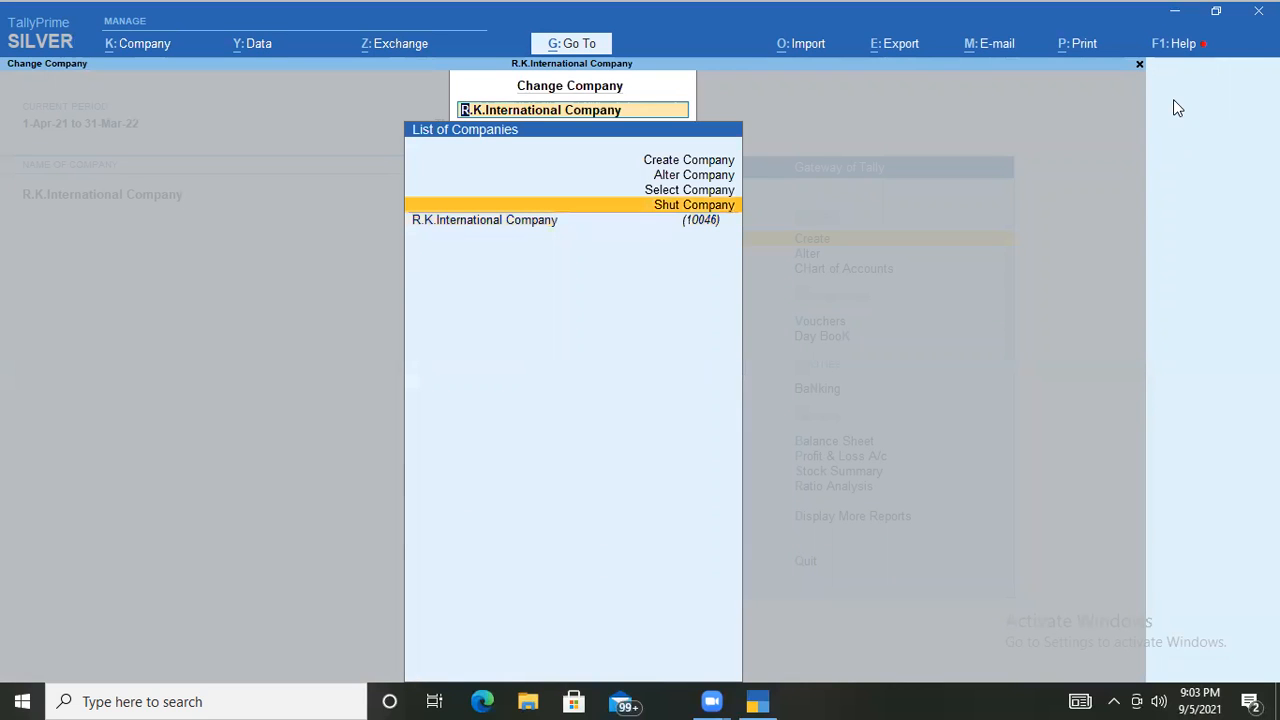
{"action": "key", "text": "Up"}
{"action": "key", "text": "Up"}
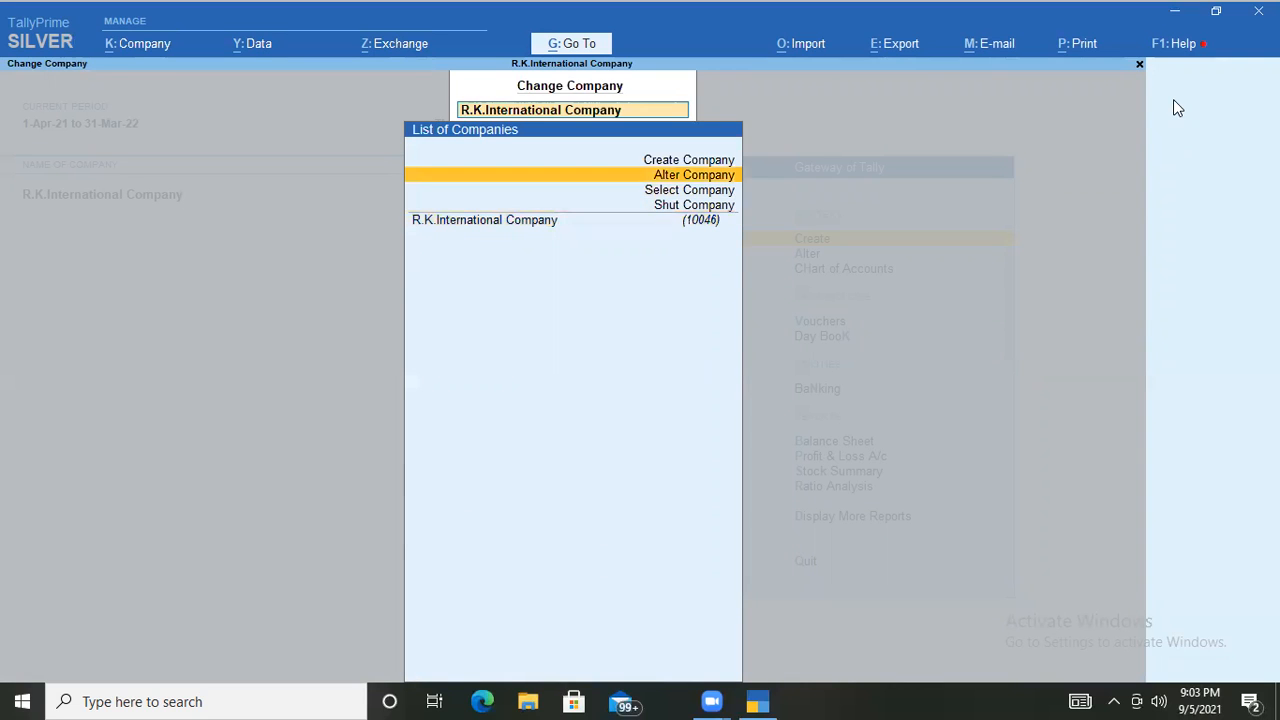
{"action": "key", "text": "Return"}
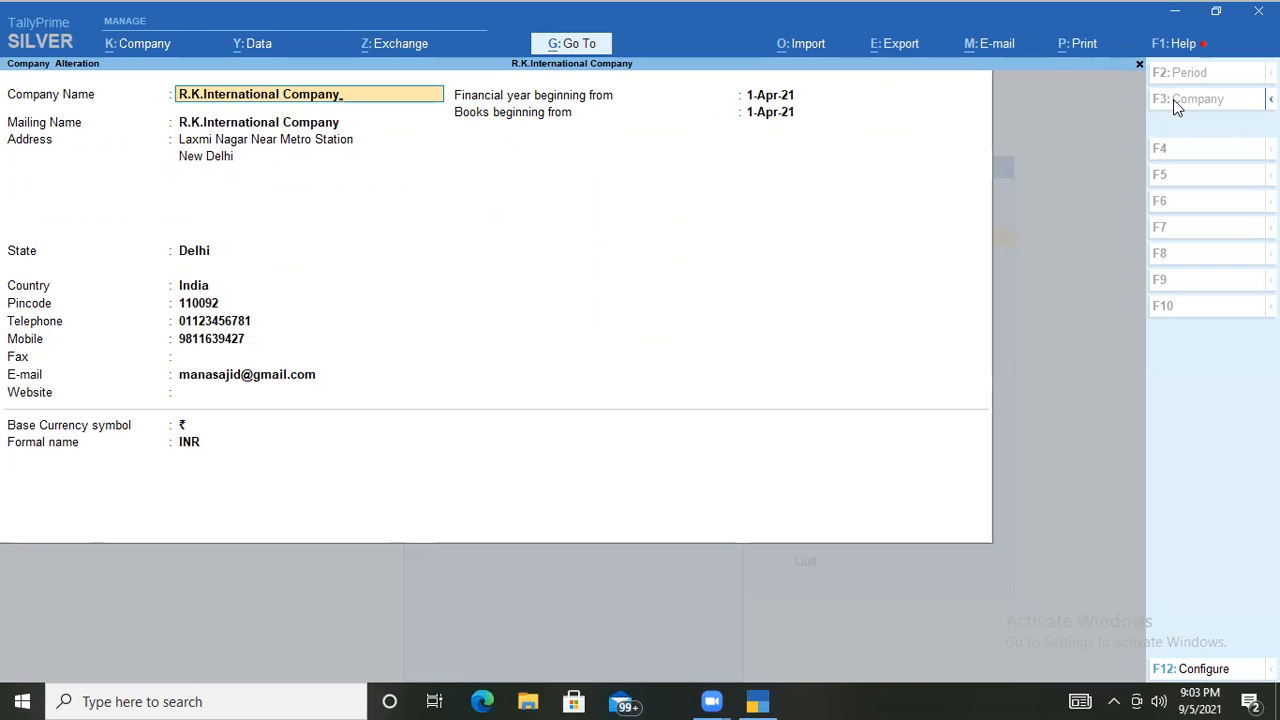
{"action": "key", "text": "End"}
{"action": "type", "text": "Pvt Ltd"}
{"action": "key", "text": "ctrl"}
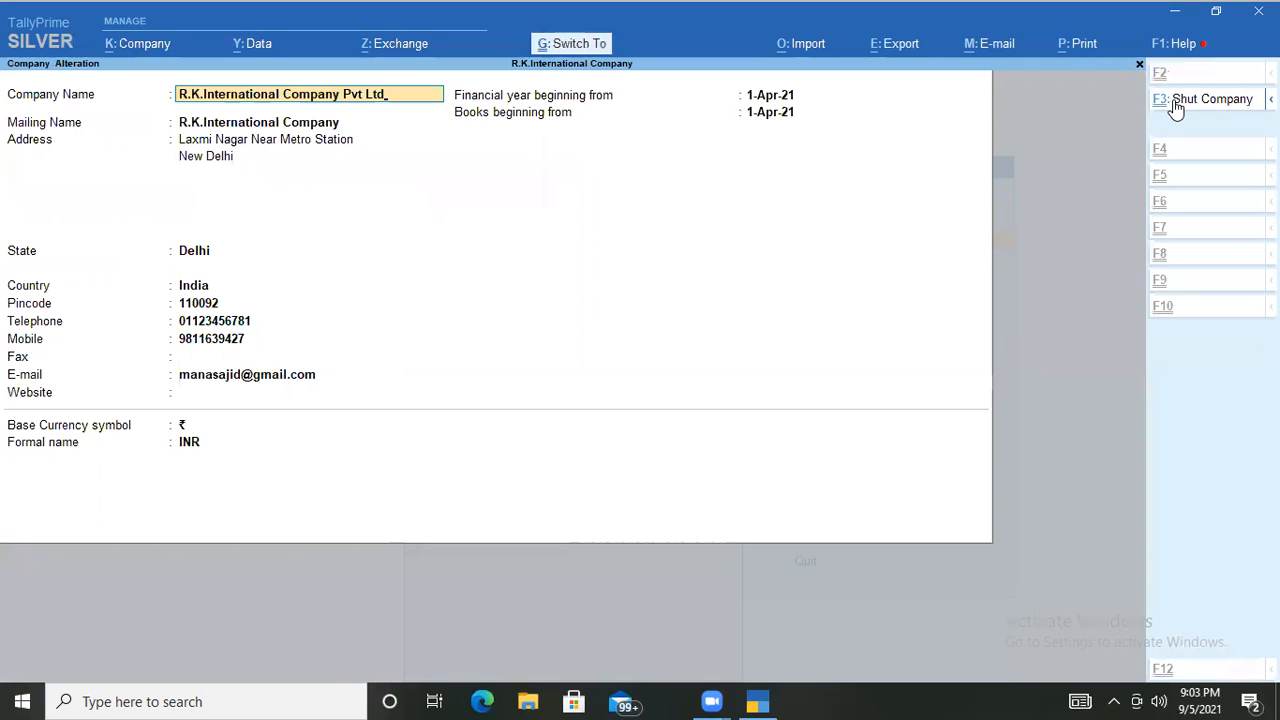
{"action": "key", "text": "ctrl+a"}
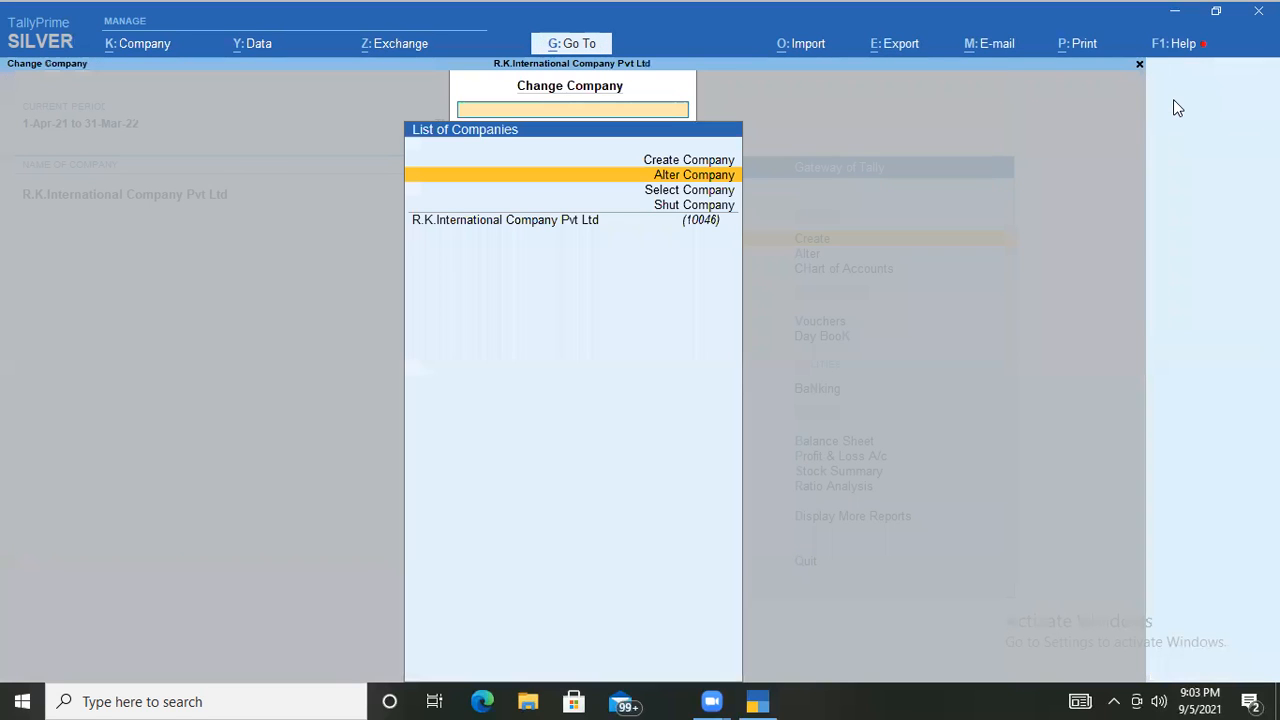
{"action": "key", "text": "Escape"}
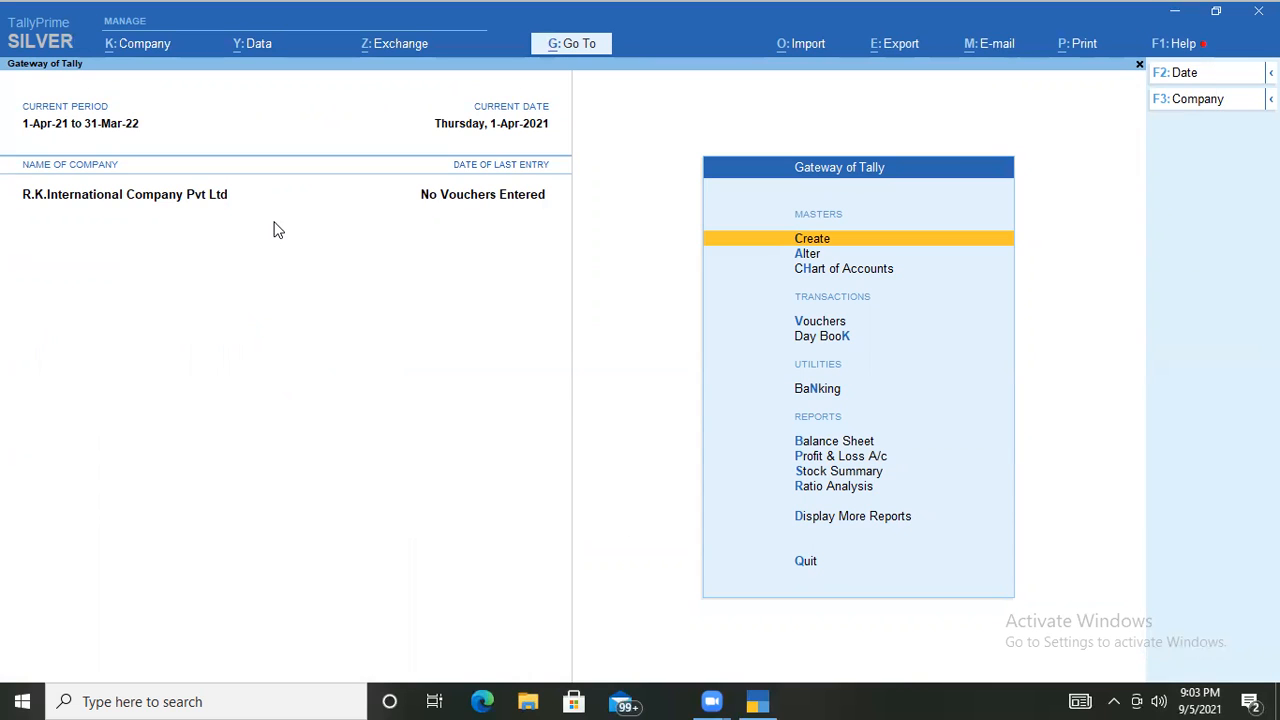
Open the company alteration form, decline deleting the company, and leave without saving.
{"action": "left_click", "coordinate": [1183, 100]}
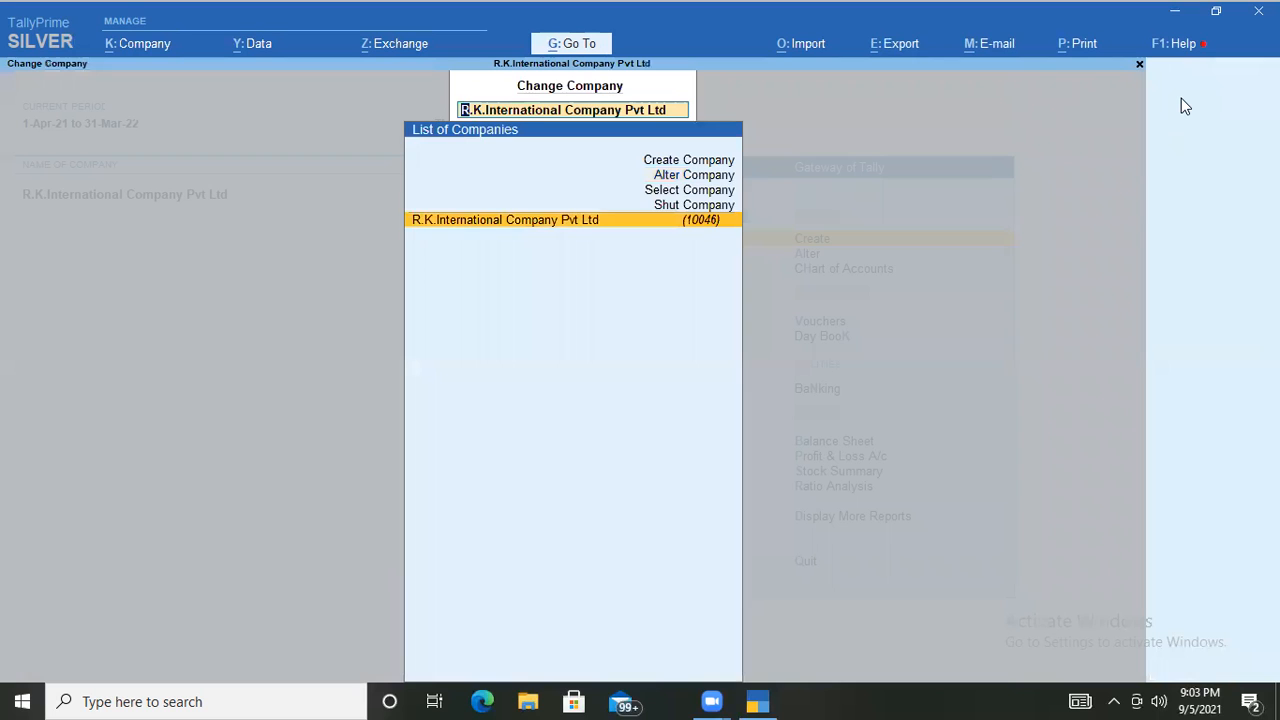
{"action": "key", "text": "Up"}
{"action": "key", "text": "Up"}
{"action": "key", "text": "Up"}
{"action": "key", "text": "Return"}
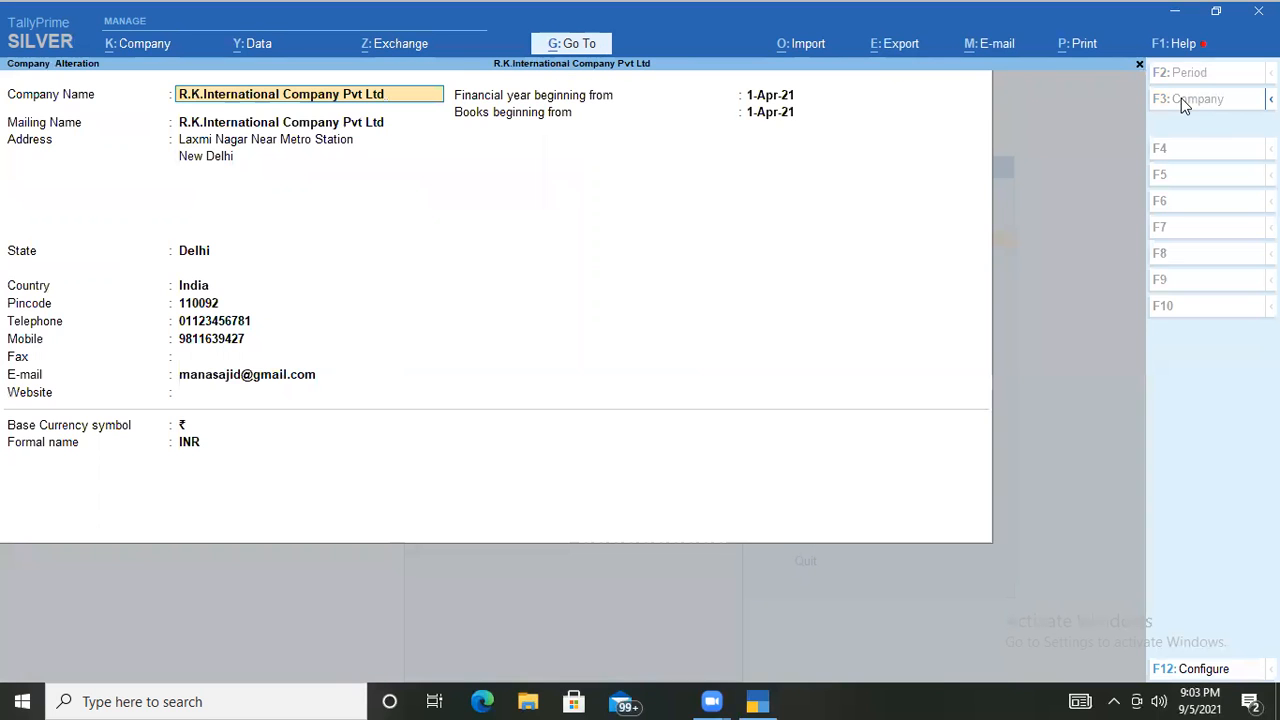
{"action": "key", "text": "alt+d"}
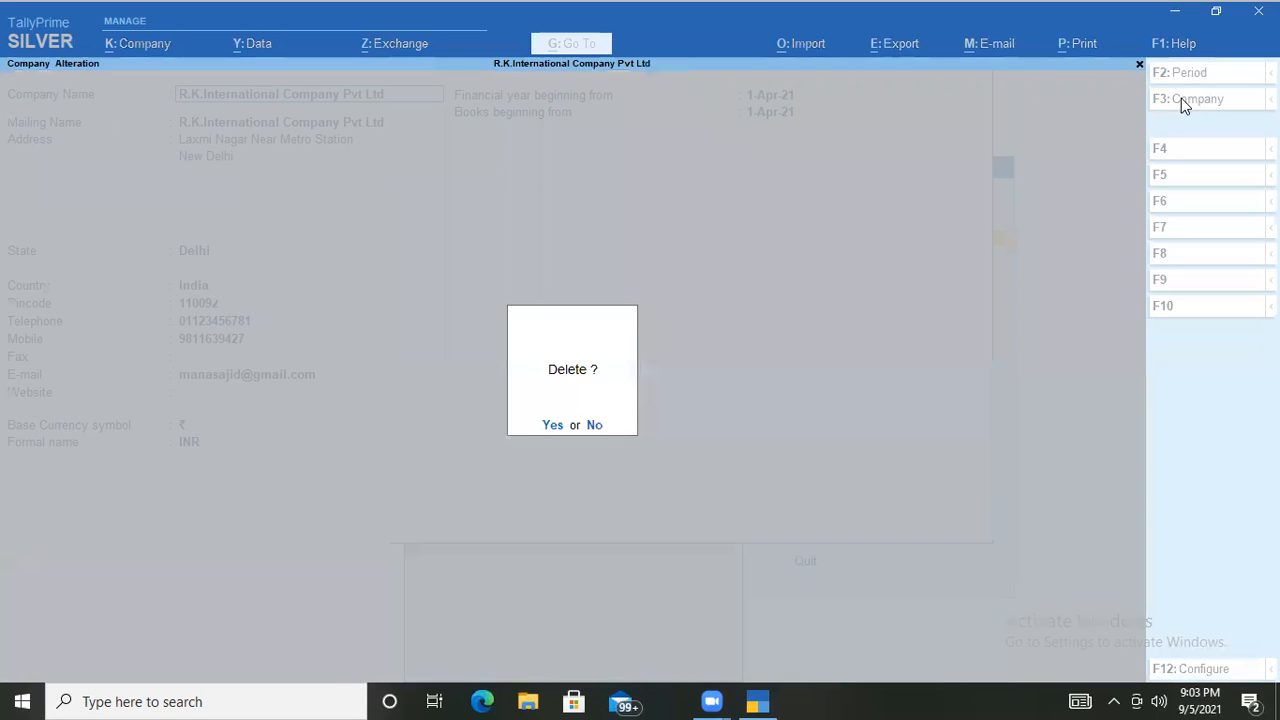
{"action": "key", "text": "y"}
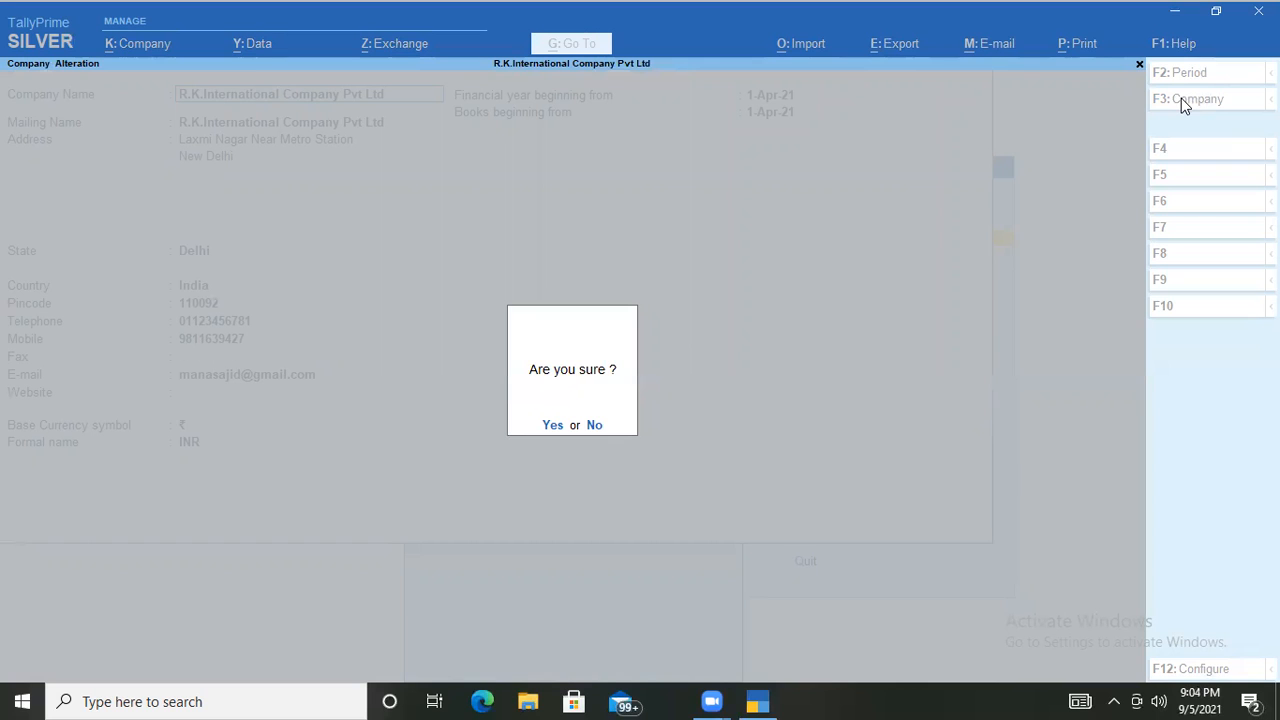
{"action": "key", "text": "n"}
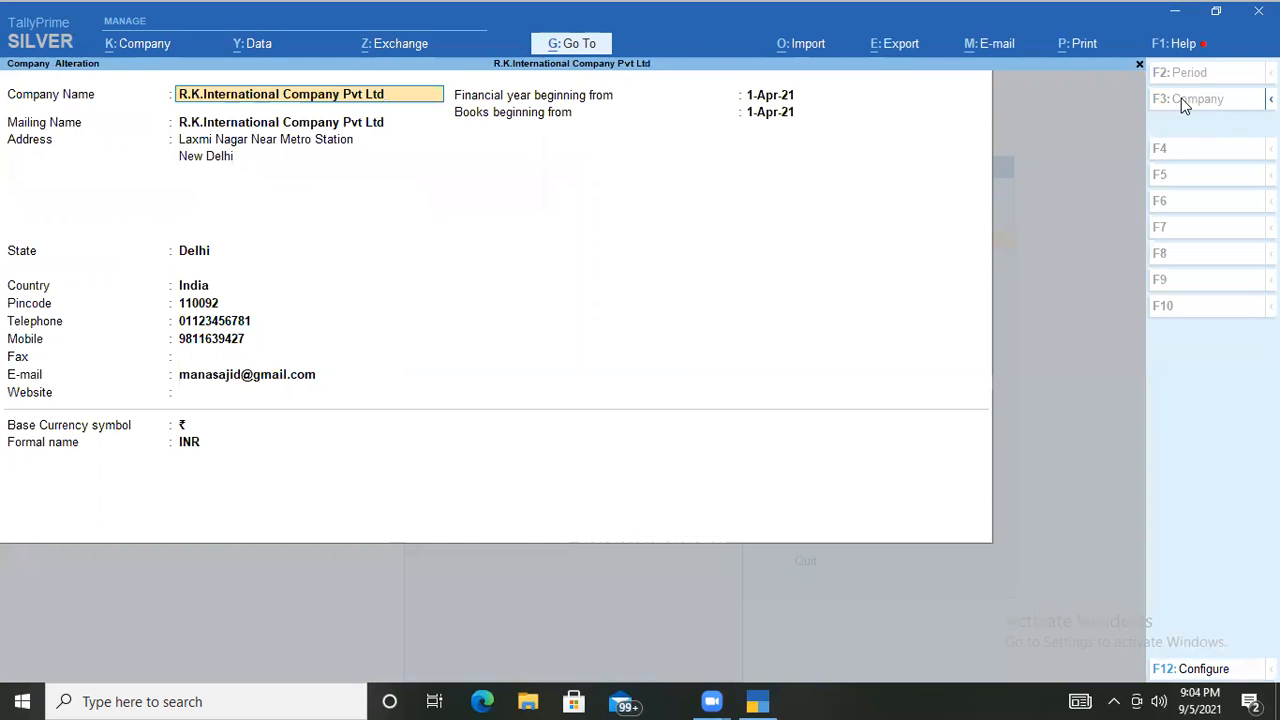
{"action": "key", "text": "BackSpace"}
{"action": "key", "text": "Escape"}
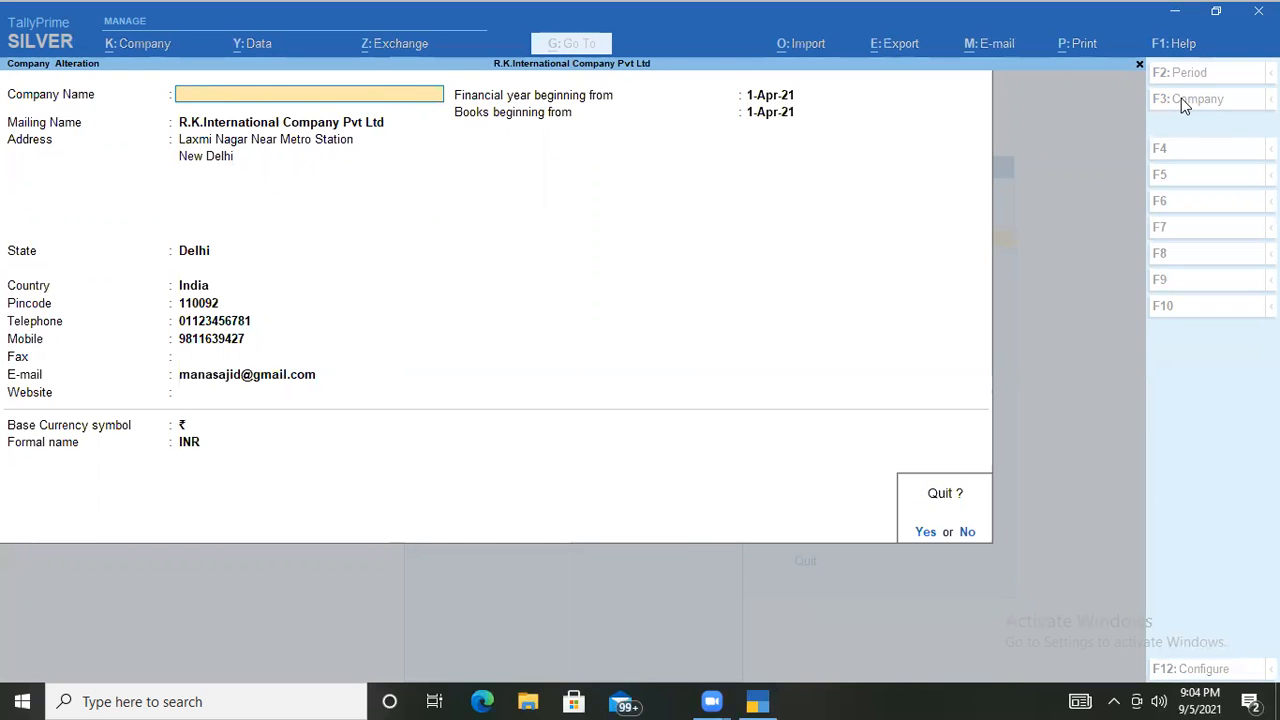
{"action": "key", "text": "y"}
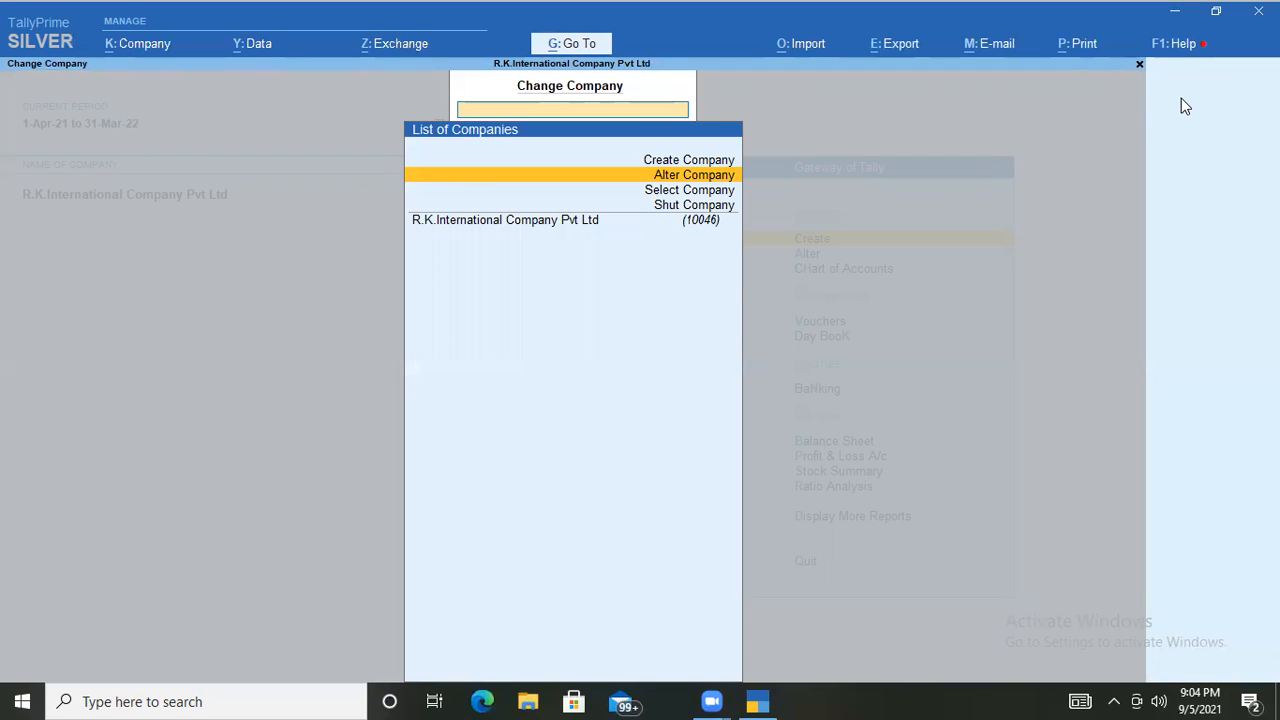
Return to the Gateway of Tally and quit TallyPrime to the desktop.
{"action": "key", "text": "Escape"}
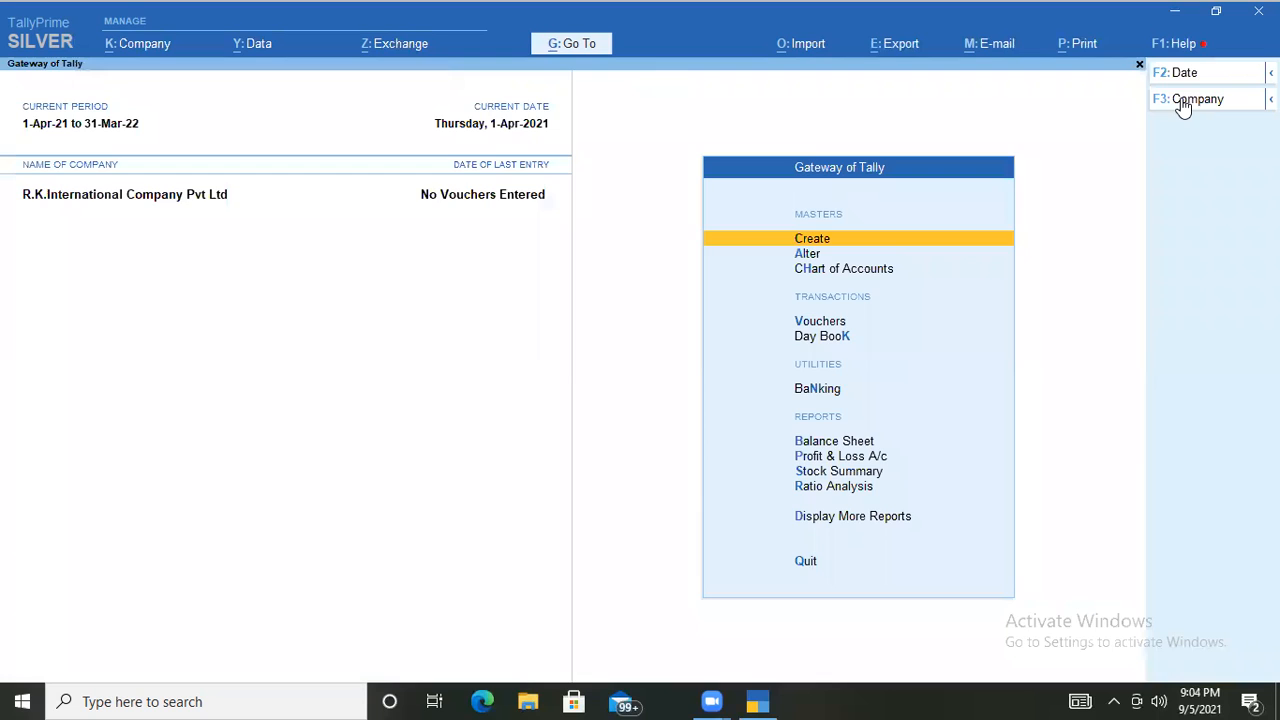
{"action": "key", "text": "Escape"}
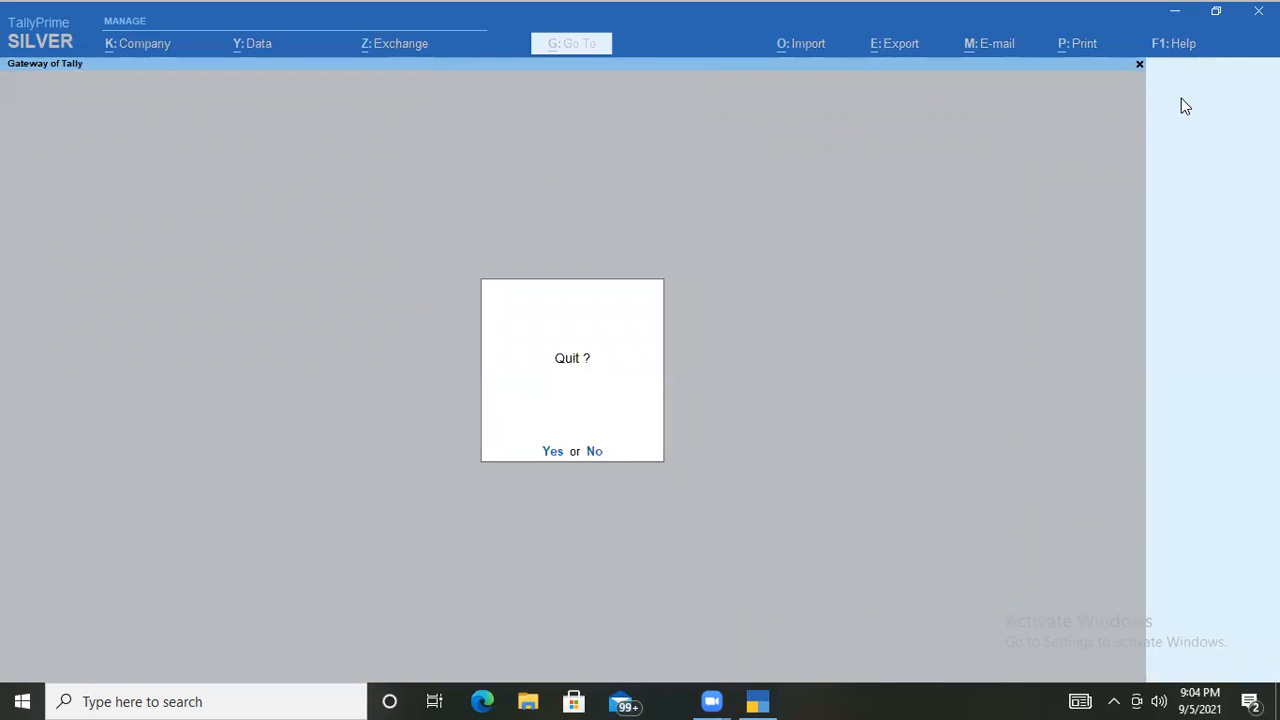
{"action": "key", "text": "Return"}
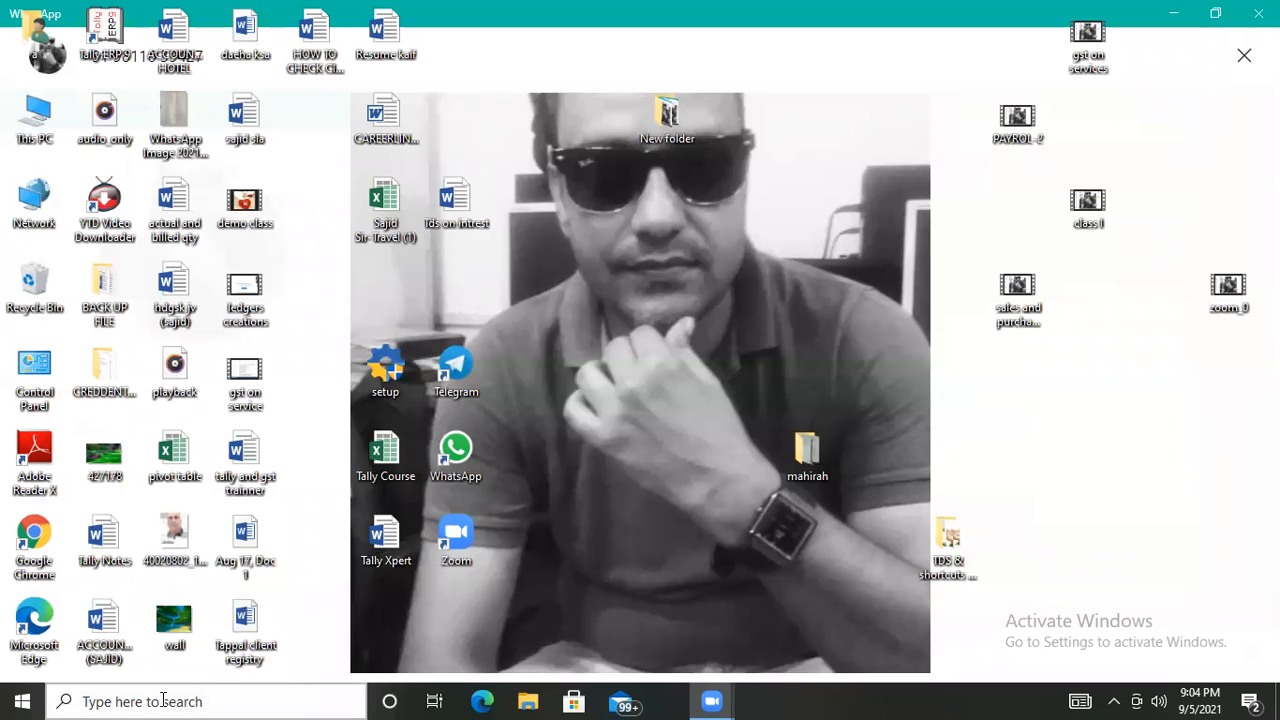
Search Windows for 'tally' and launch TallyPrime.
{"action": "left_click", "coordinate": [200, 700]}
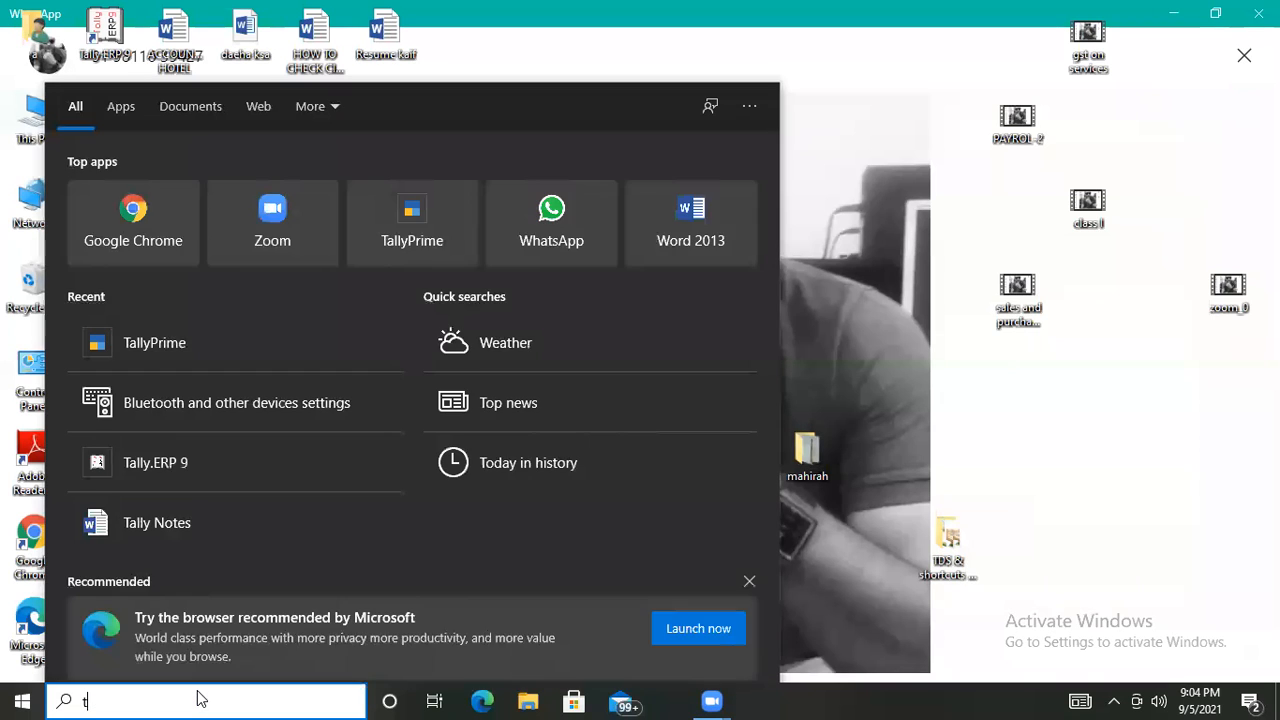
{"action": "type", "text": "tally"}
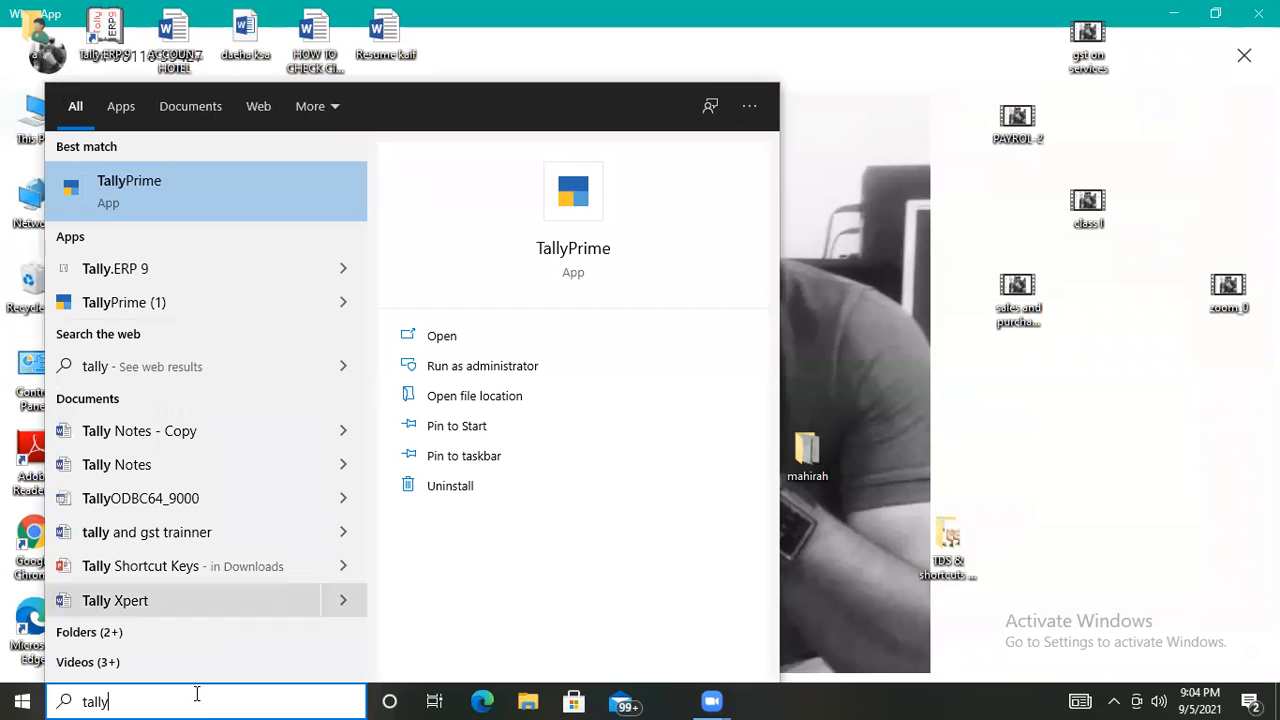
{"action": "key", "text": "Return"}
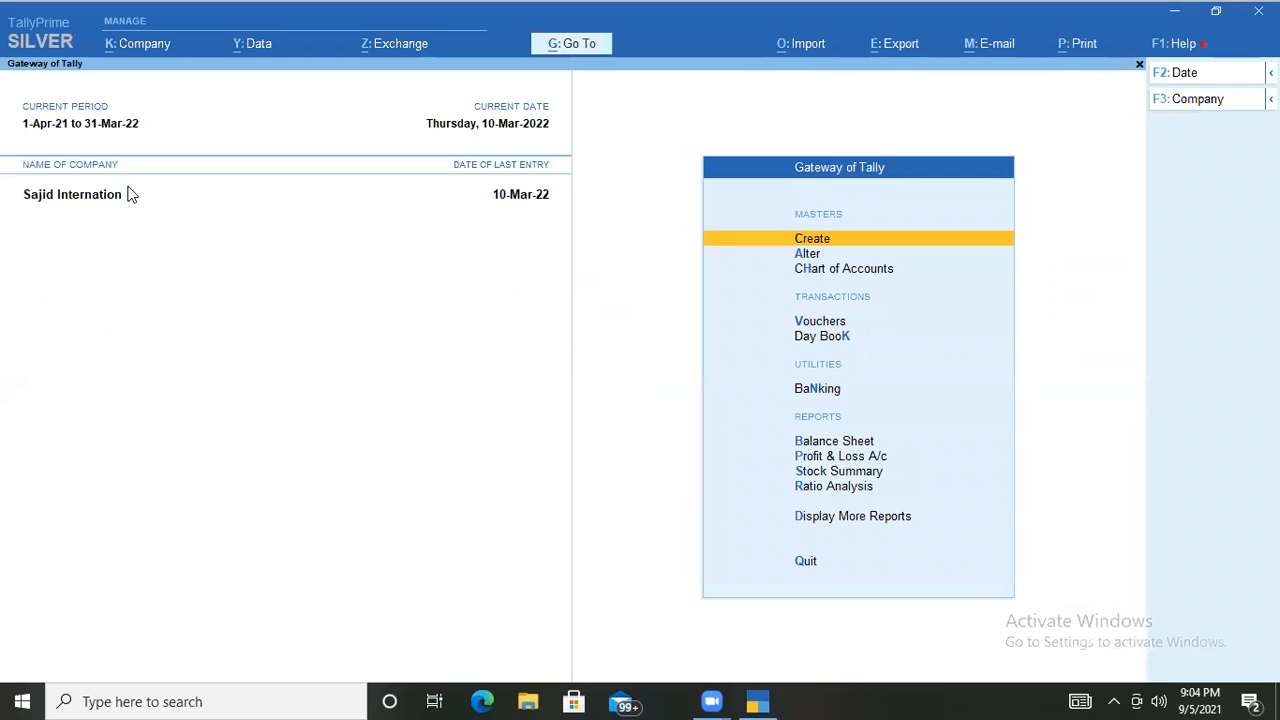
Load R.K.International Company Pvt Ltd via Select Company, searching 'rk'.
{"action": "left_click", "coordinate": [1186, 108]}
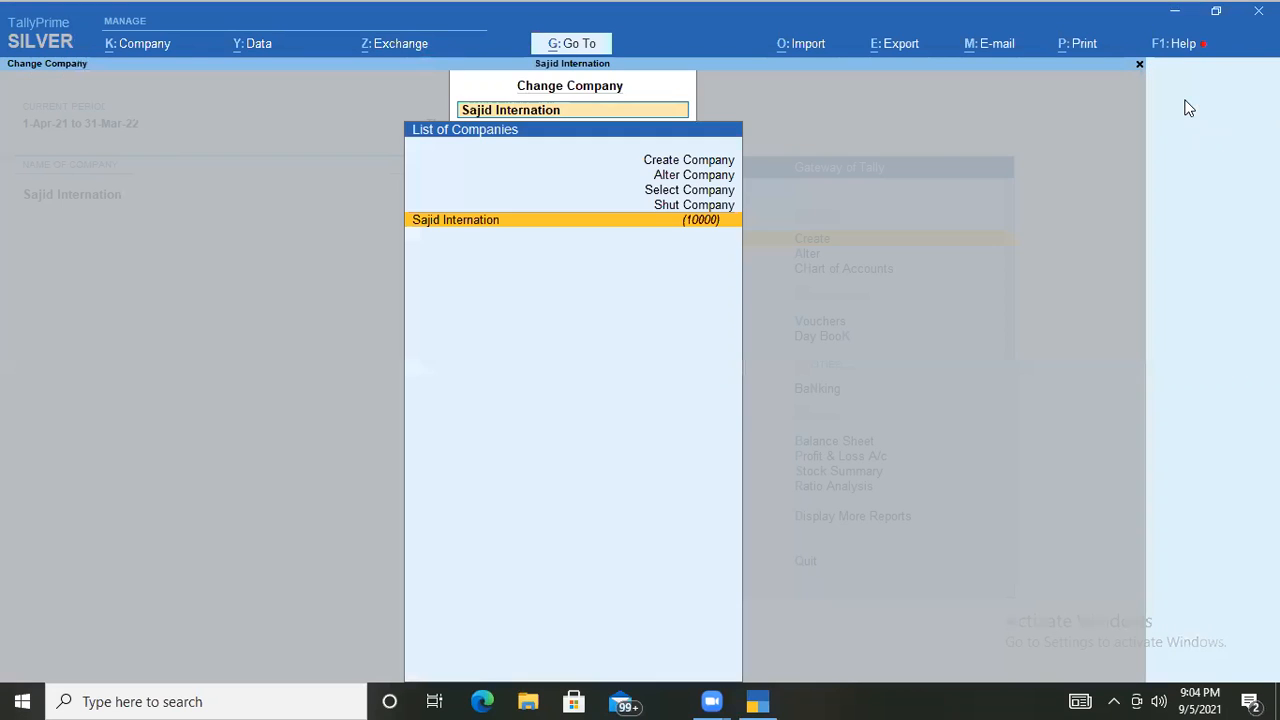
{"action": "key", "text": "Up"}
{"action": "key", "text": "Up"}
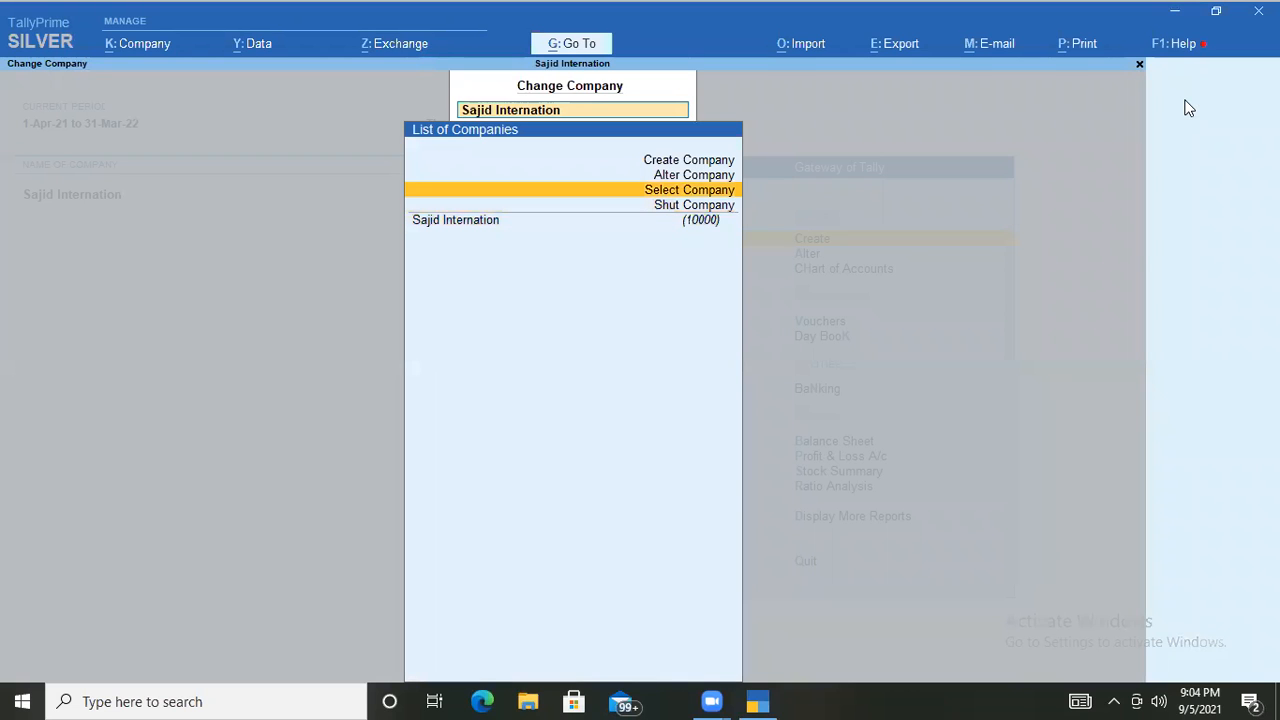
{"action": "key", "text": "Return"}
{"action": "type", "text": "r"}
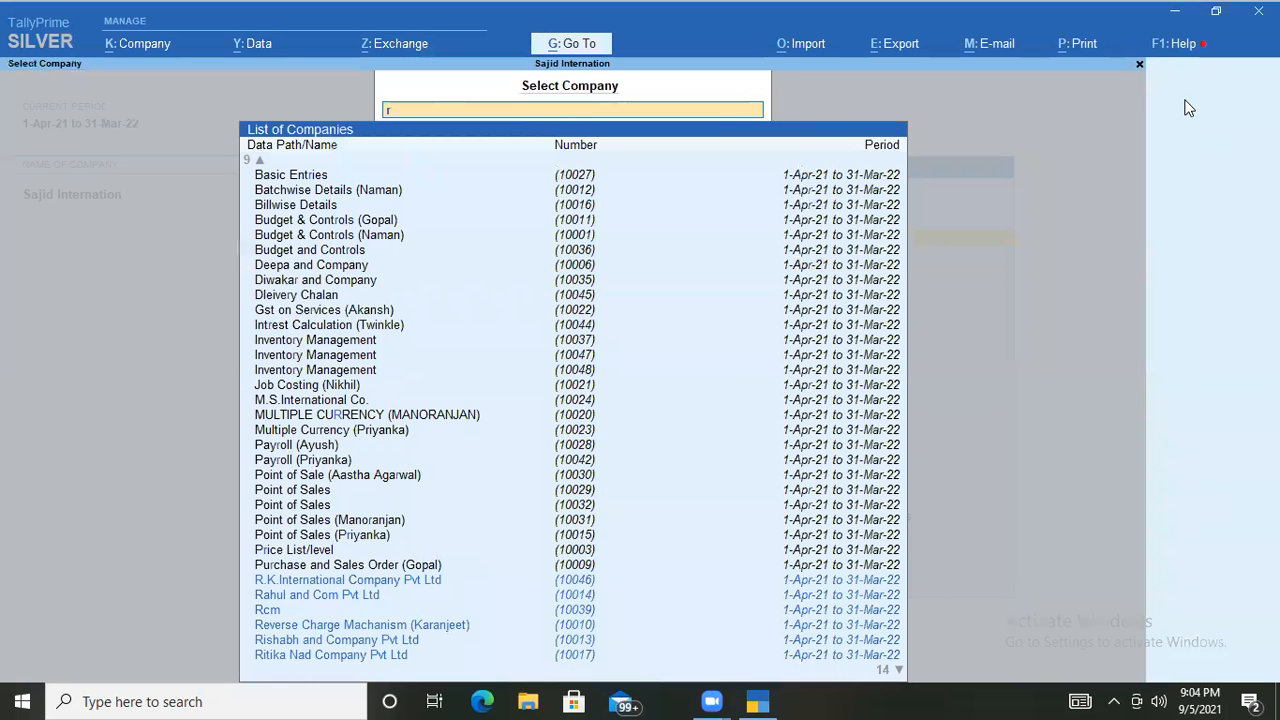
{"action": "type", "text": "k"}
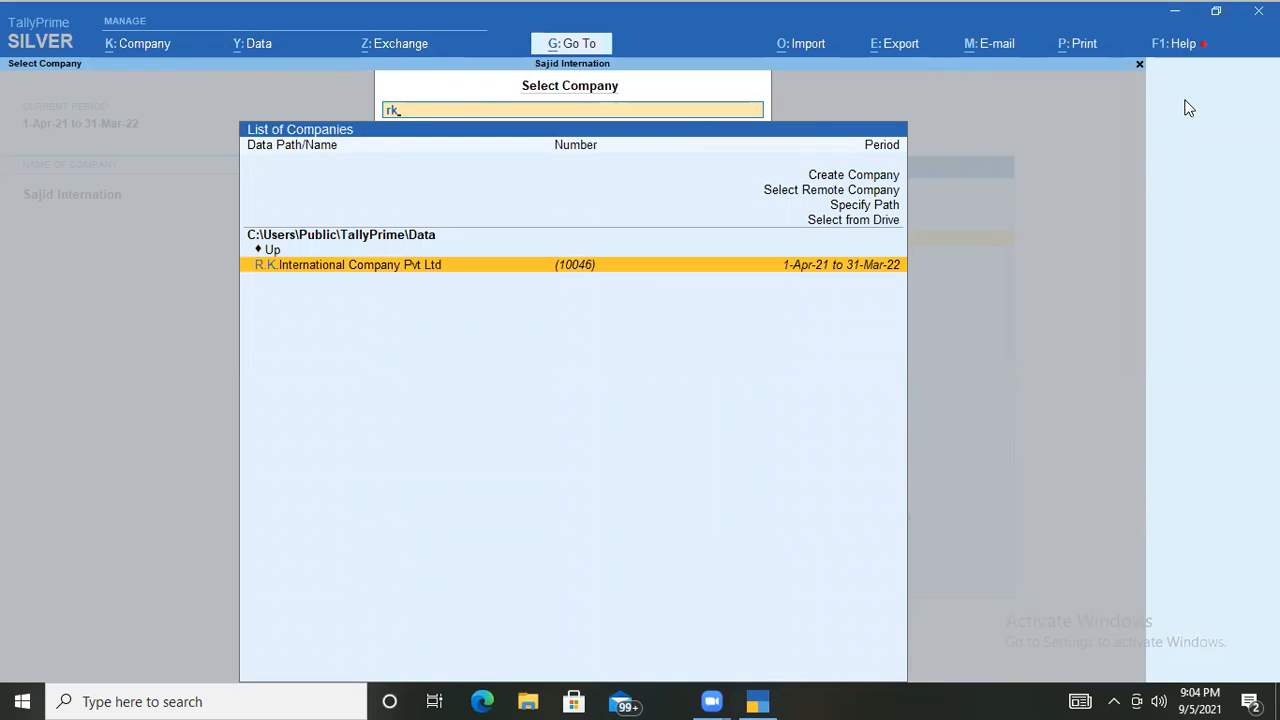
{"action": "key", "text": "Return"}
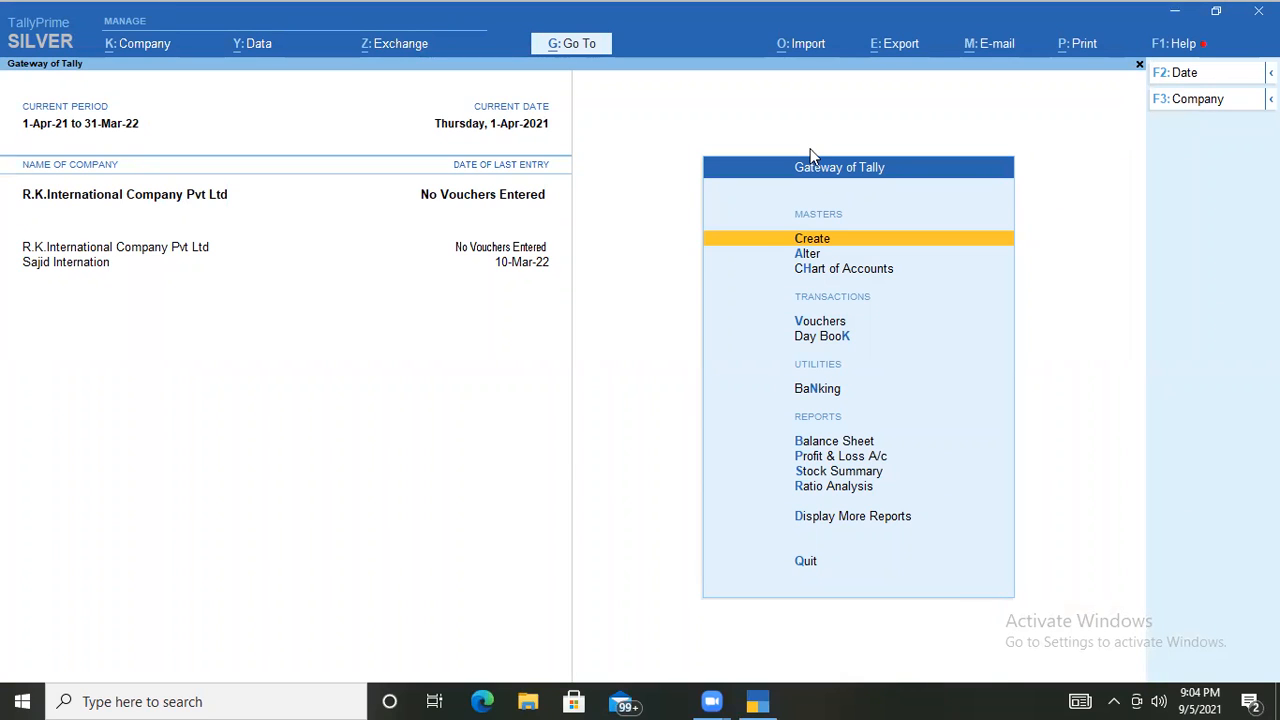
Shut the other loaded company, confirming with Yes.
{"action": "key", "text": "F3"}
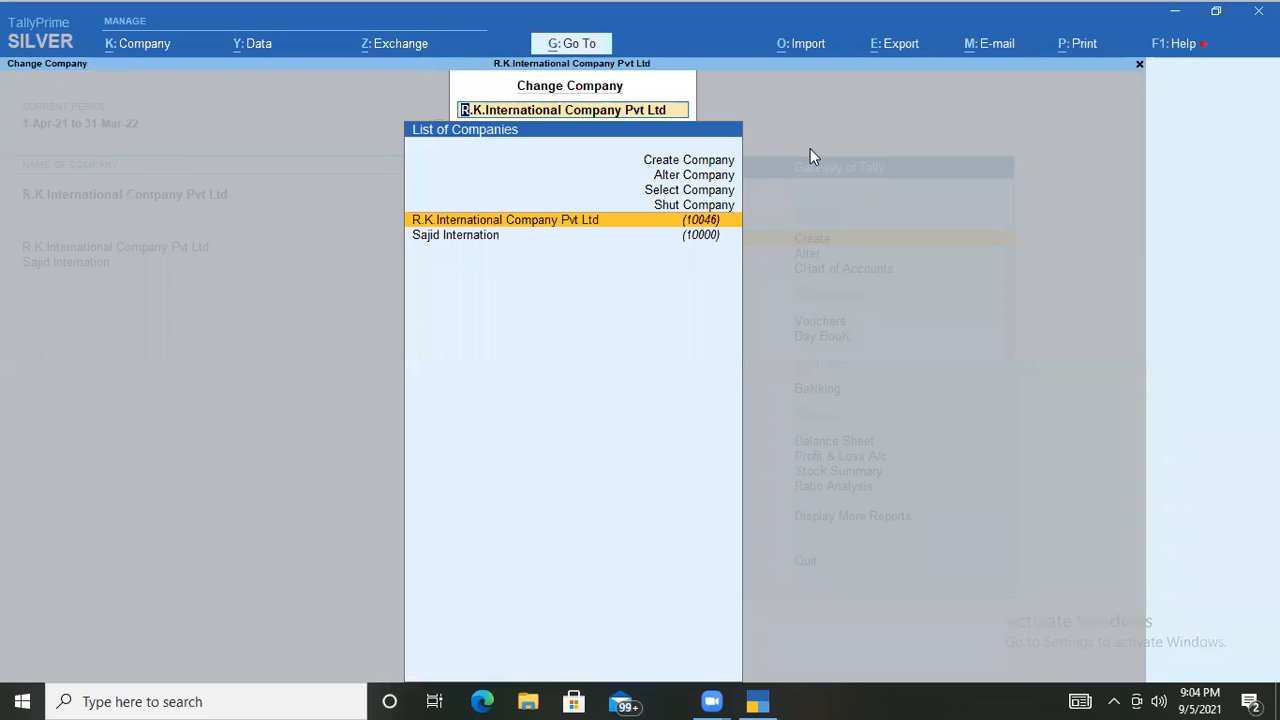
{"action": "key", "text": "Up"}
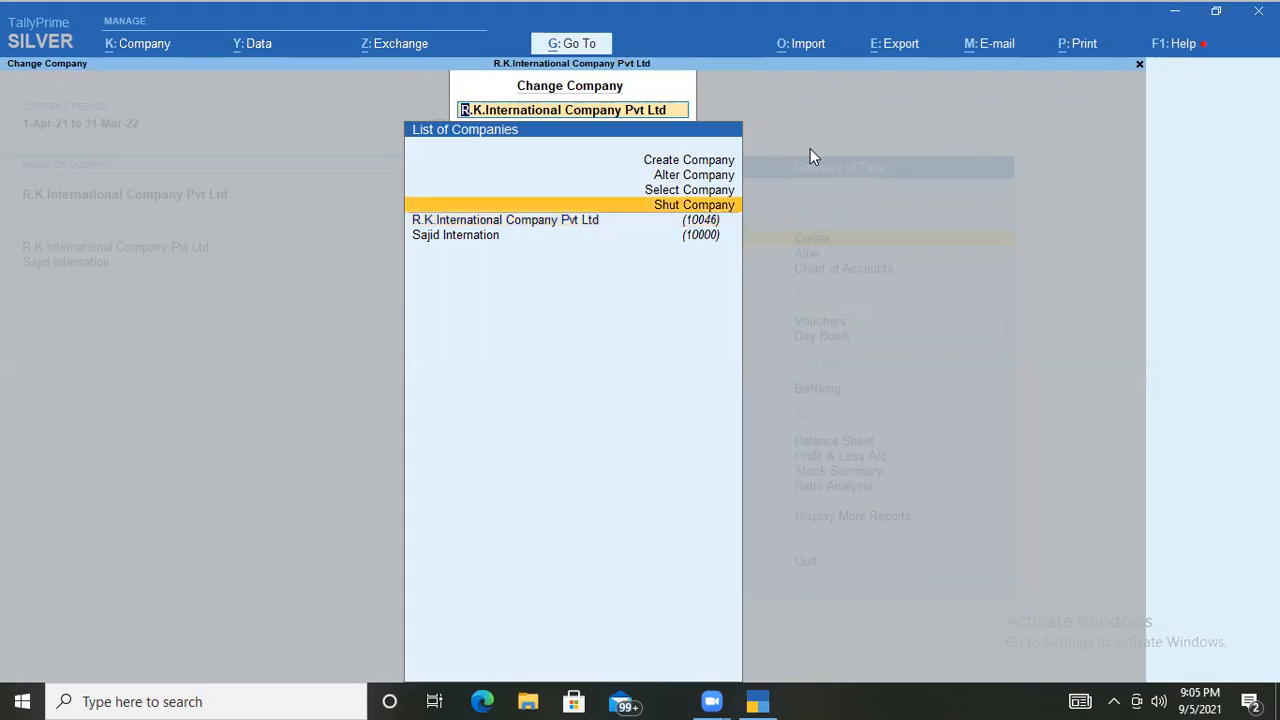
{"action": "key", "text": "Return"}
{"action": "key", "text": "Down"}
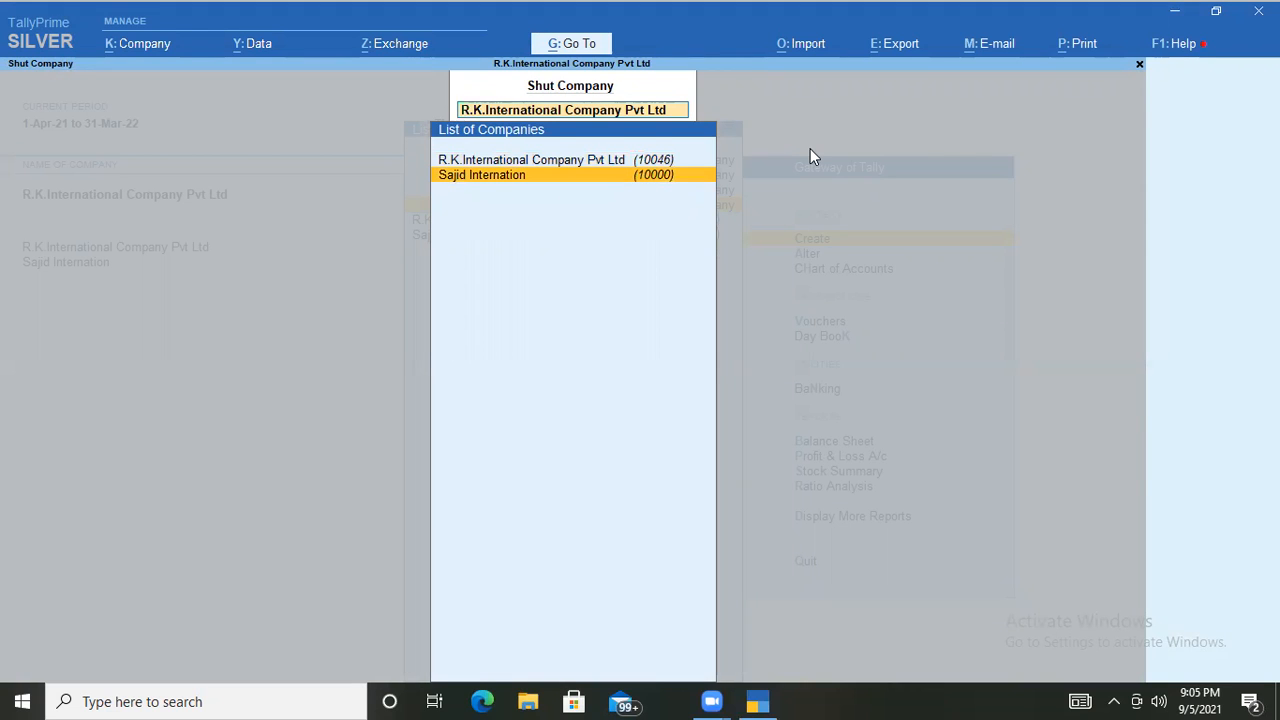
{"action": "key", "text": "Return"}
{"action": "key", "text": "y"}
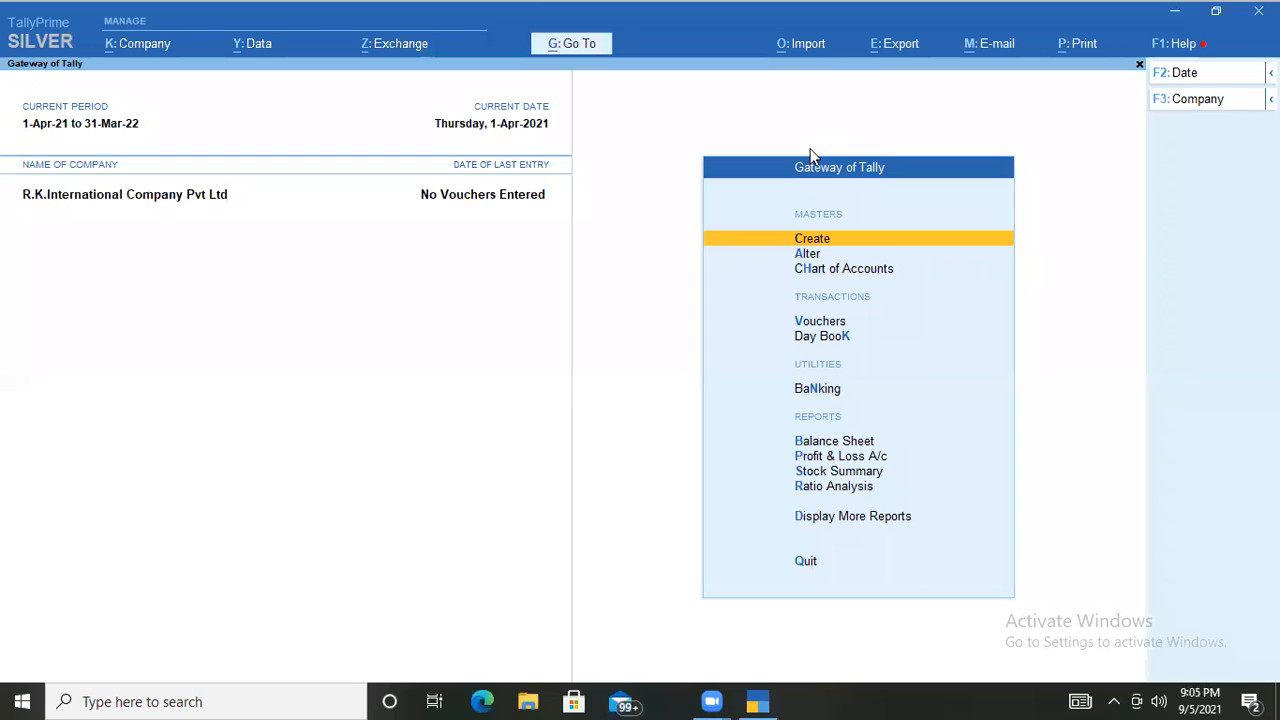